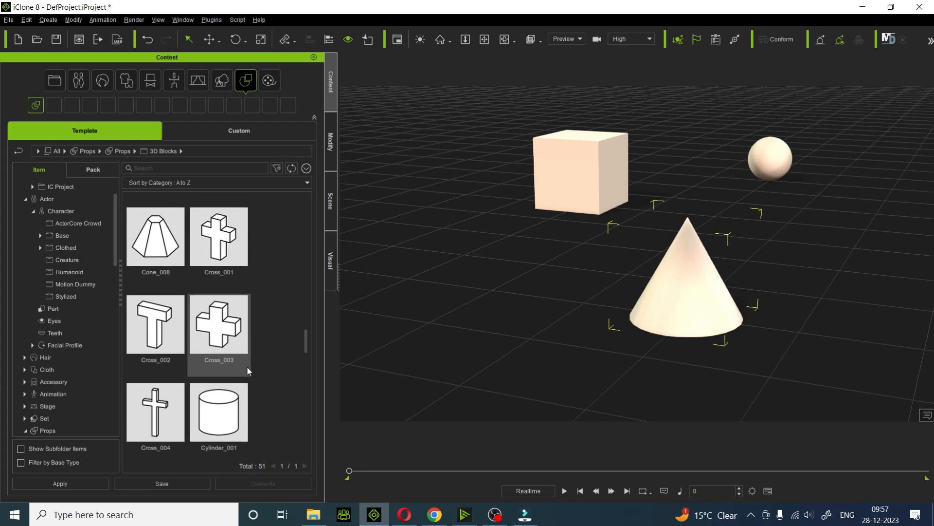
- Add the Cylinder_001 prop from the 3D Blocks library to the scene, standing beside the box and the cone
{"action": "scroll", "coordinate": [247, 366], "scroll_direction": "down", "scroll_amount": 2}
{"action": "left_click_drag", "start_coordinate": [223, 346], "coordinate": [438, 286]}
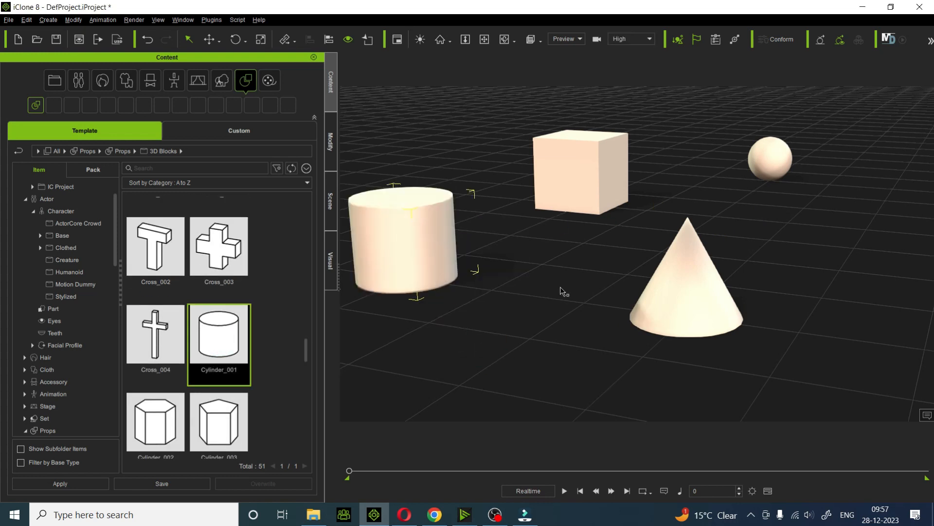
{"action": "scroll", "coordinate": [562, 248], "scroll_direction": "down", "scroll_amount": 2}
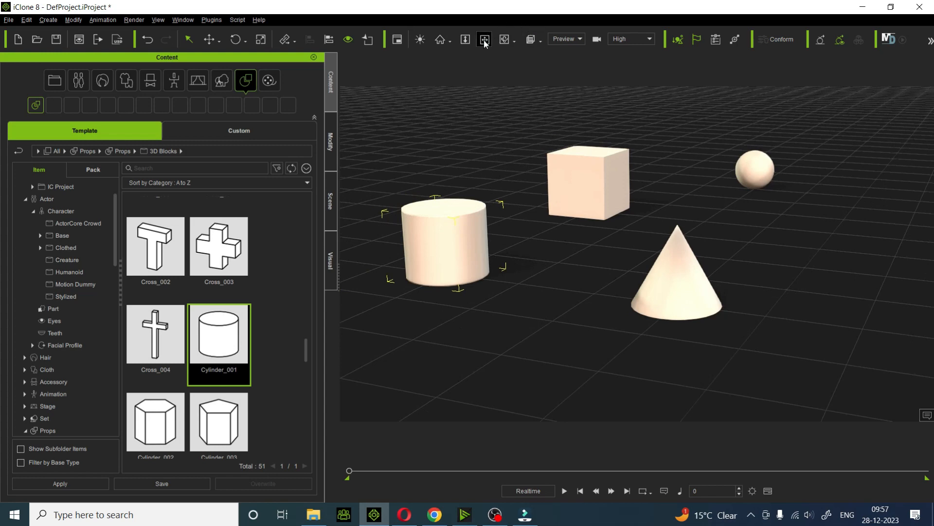
{"action": "left_click", "coordinate": [505, 39]}
{"action": "left_click_drag", "start_coordinate": [764, 197], "coordinate": [635, 210]}
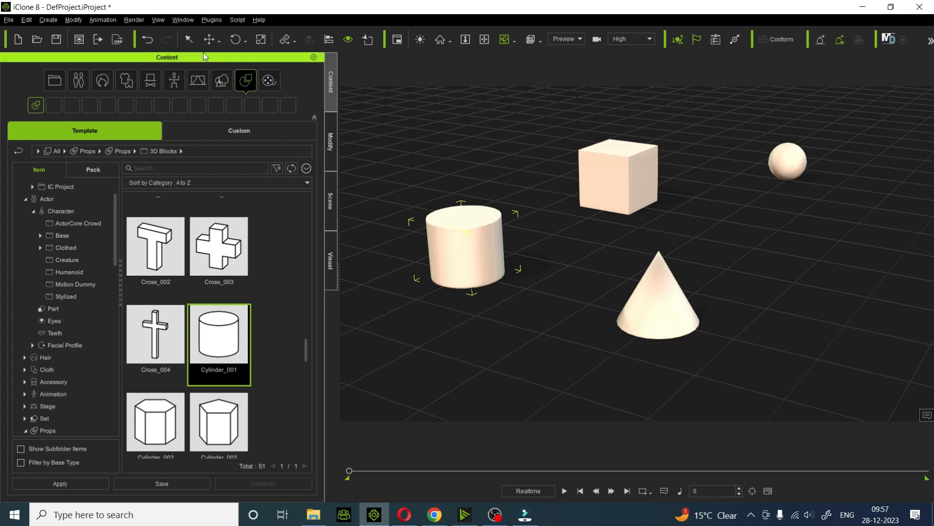
- Align the sphere to the box on X, Y and Z with XYZ rotation, using Pivot as the reference point
{"action": "left_click", "coordinate": [784, 167]}
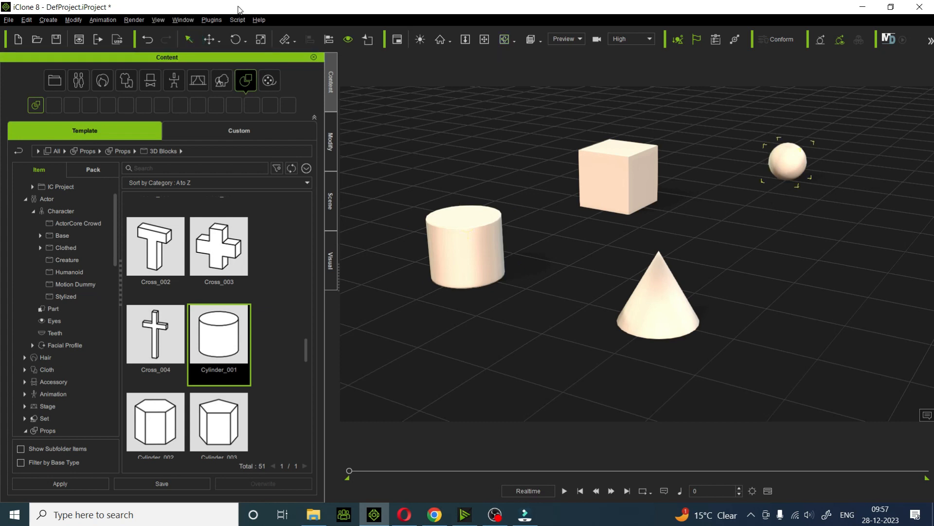
{"action": "left_click", "coordinate": [329, 41]}
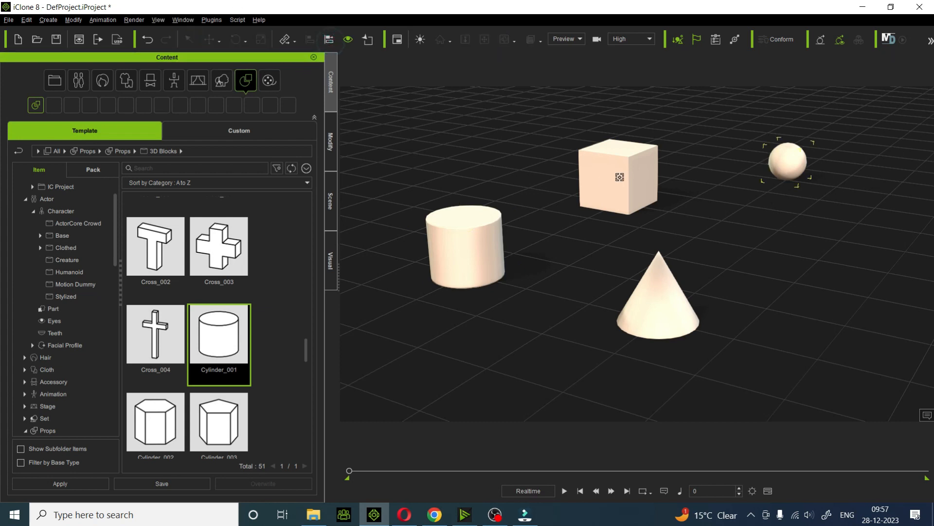
{"action": "left_click", "coordinate": [620, 160]}
{"action": "left_click", "coordinate": [336, 196]}
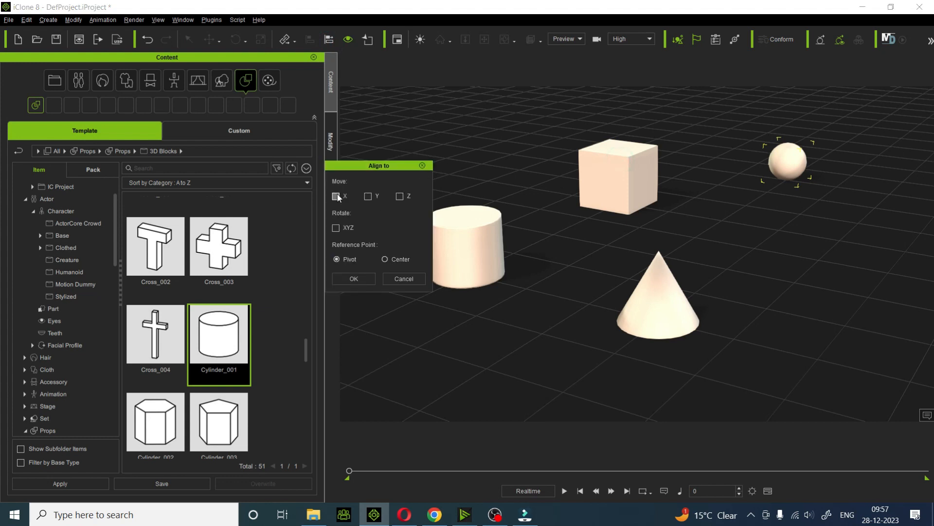
{"action": "left_click", "coordinate": [368, 196]}
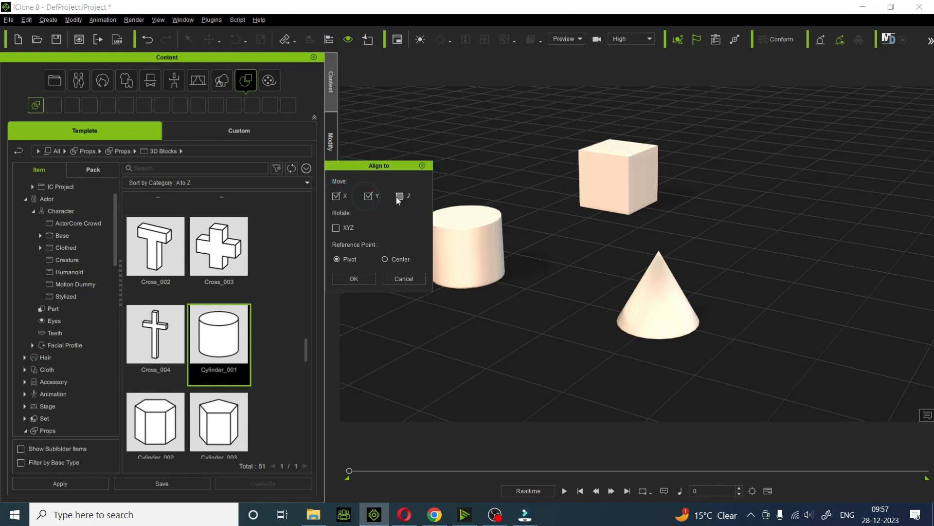
{"action": "left_click", "coordinate": [398, 197]}
{"action": "left_click", "coordinate": [385, 260]}
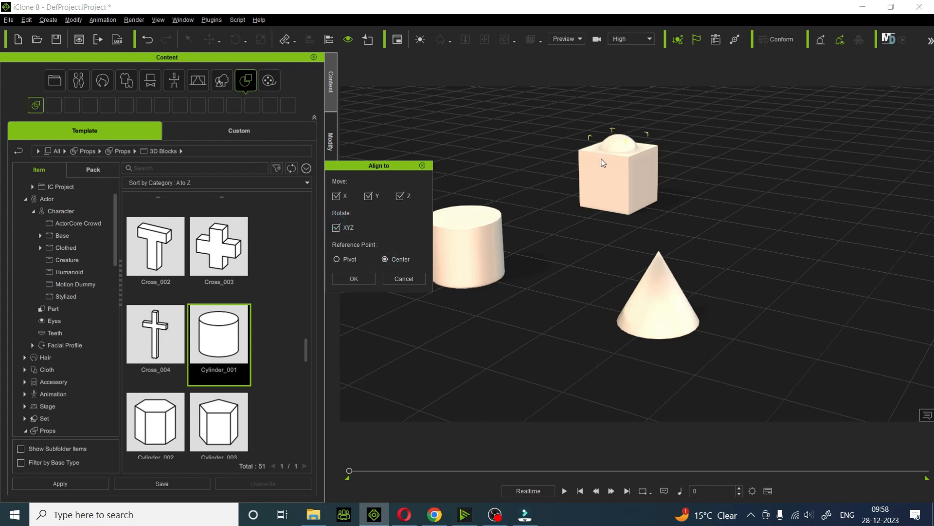
{"action": "left_click", "coordinate": [351, 259]}
{"action": "left_click", "coordinate": [354, 279]}
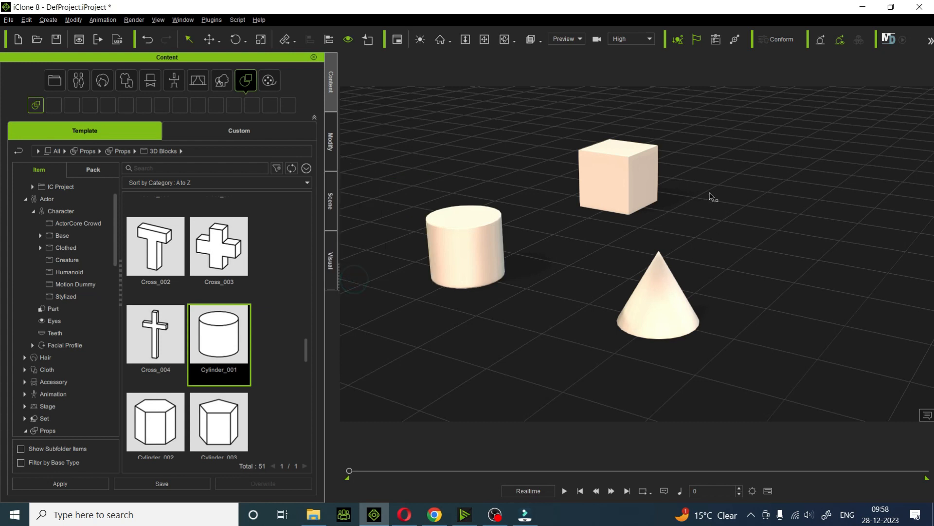
- Lower the box material's opacity to 41
{"action": "left_click", "coordinate": [623, 185]}
{"action": "left_click", "coordinate": [331, 146]}
{"action": "left_click", "coordinate": [47, 72]}
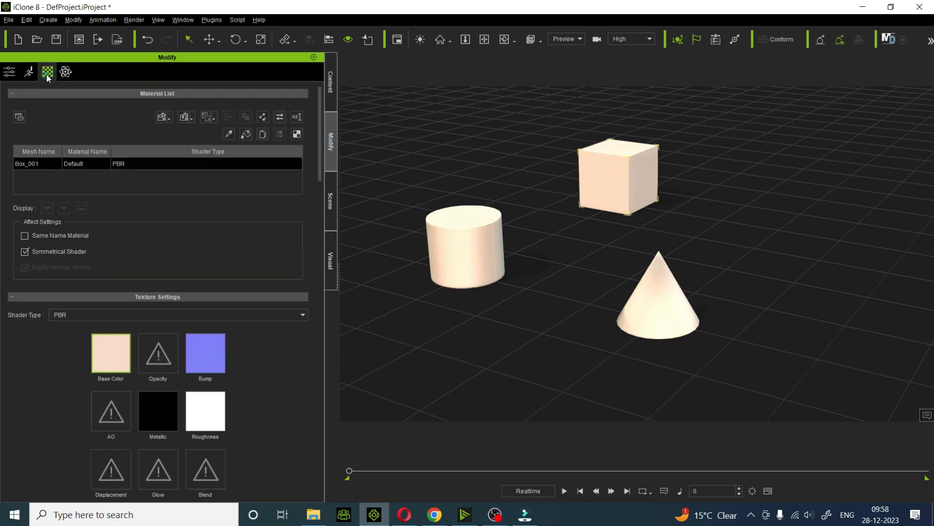
{"action": "scroll", "coordinate": [139, 287], "scroll_direction": "down", "scroll_amount": 3}
{"action": "scroll", "coordinate": [285, 343], "scroll_direction": "down", "scroll_amount": 6}
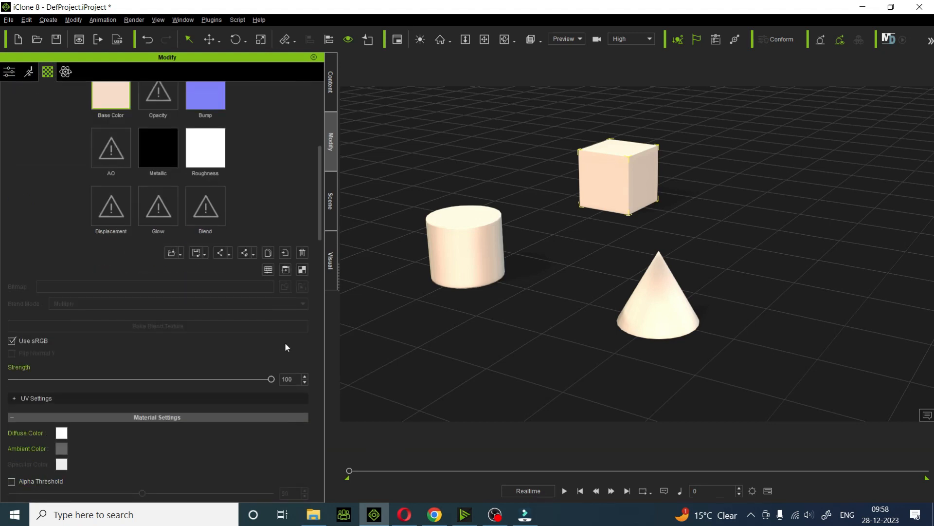
{"action": "scroll", "coordinate": [285, 347], "scroll_direction": "down", "scroll_amount": 10}
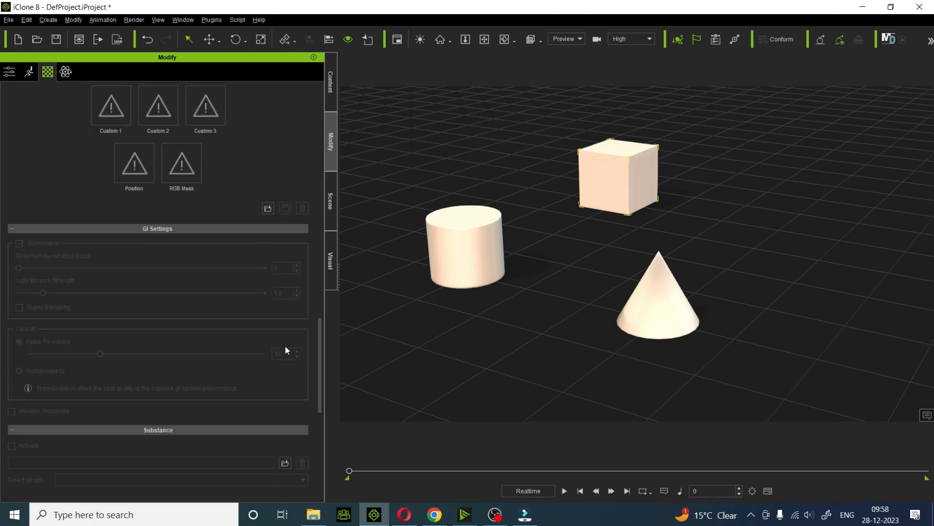
{"action": "scroll", "coordinate": [285, 347], "scroll_direction": "down", "scroll_amount": 8}
{"action": "scroll", "coordinate": [285, 347], "scroll_direction": "up", "scroll_amount": 4}
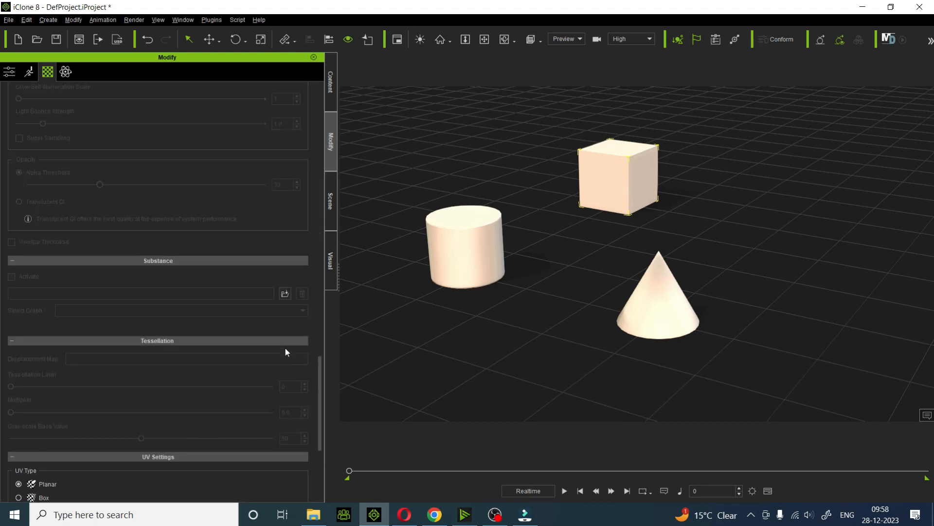
{"action": "scroll", "coordinate": [285, 347], "scroll_direction": "up", "scroll_amount": 12}
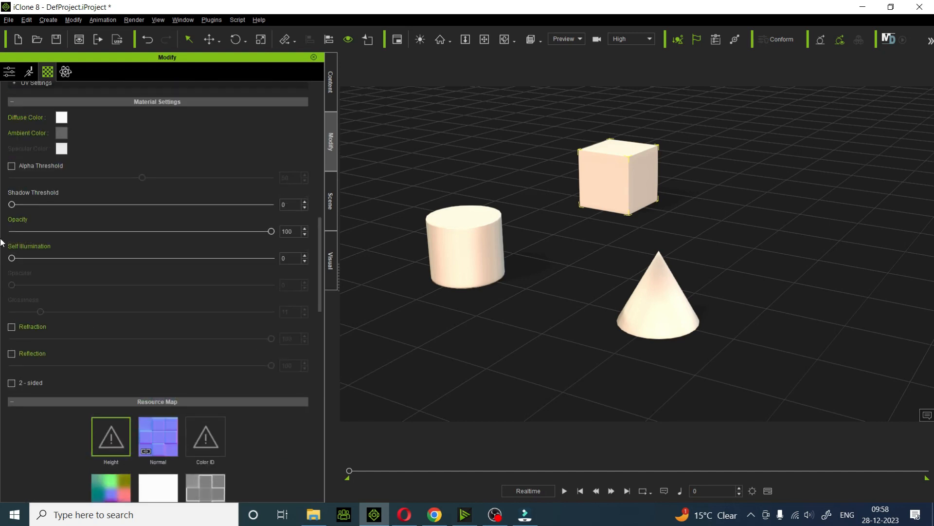
{"action": "left_click_drag", "start_coordinate": [271, 232], "coordinate": [118, 232]}
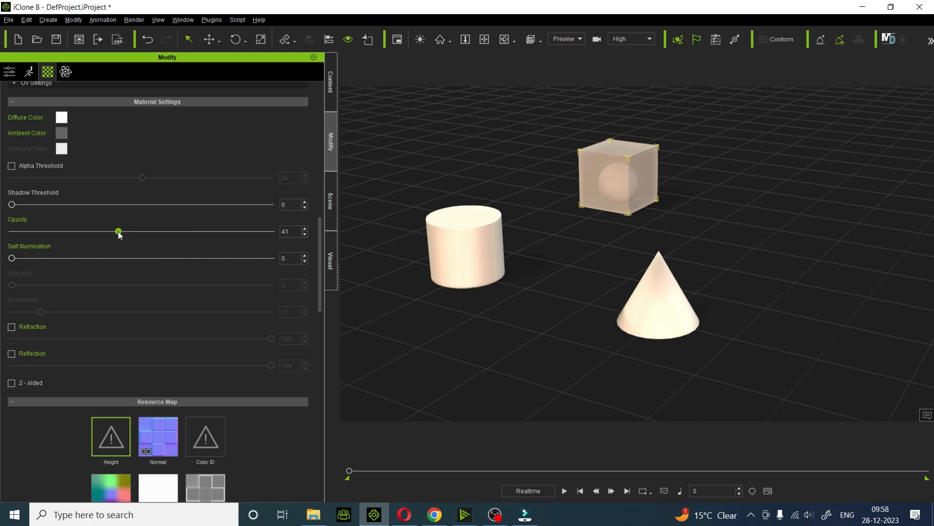
- Restore the box material's opacity to 100 and move the box along the X axis, clear of the sphere
{"action": "left_click", "coordinate": [445, 42]}
{"action": "left_click", "coordinate": [505, 39]}
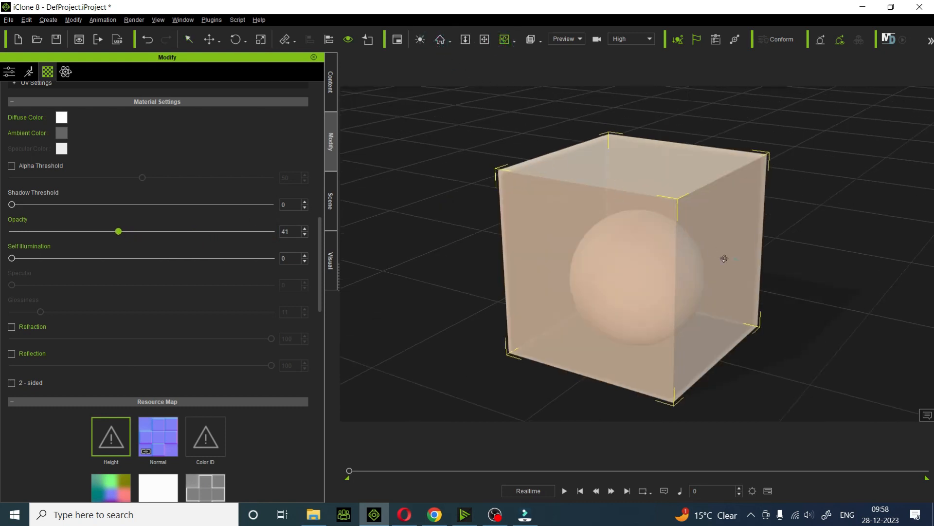
{"action": "left_click_drag", "start_coordinate": [666, 259], "coordinate": [715, 485]}
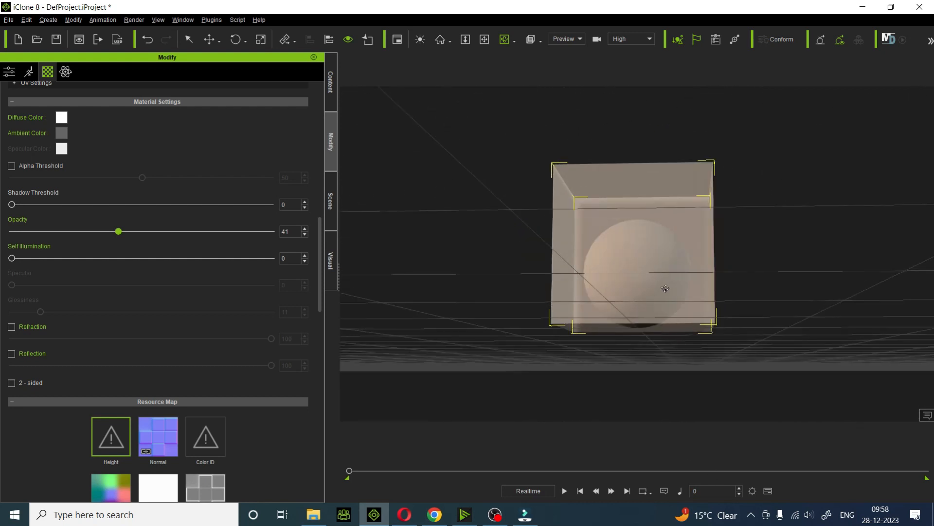
{"action": "left_click_drag", "start_coordinate": [665, 288], "coordinate": [645, 312]}
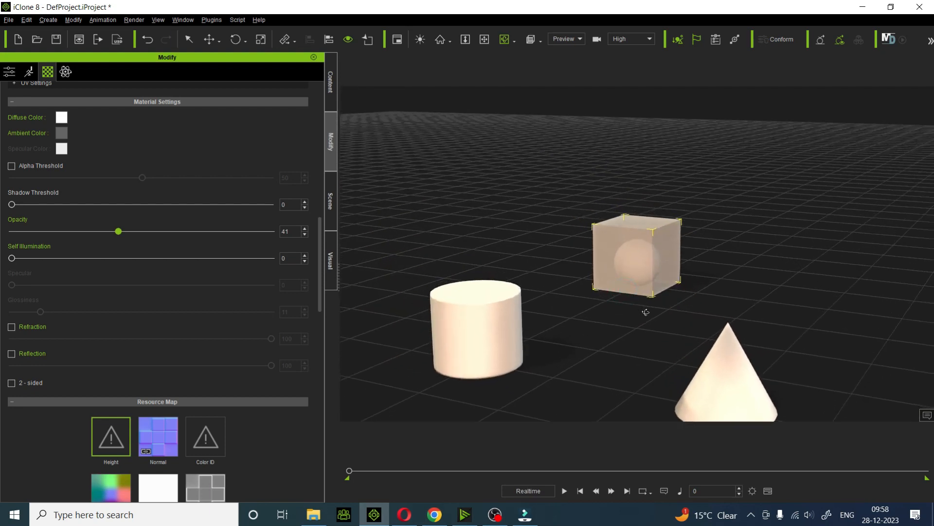
{"action": "left_click_drag", "start_coordinate": [113, 230], "coordinate": [359, 254]}
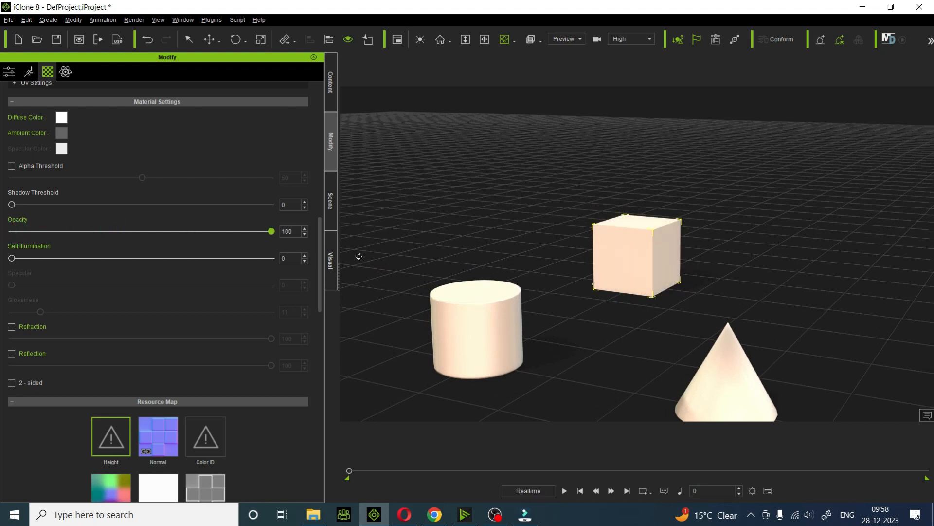
{"action": "left_click", "coordinate": [209, 39]}
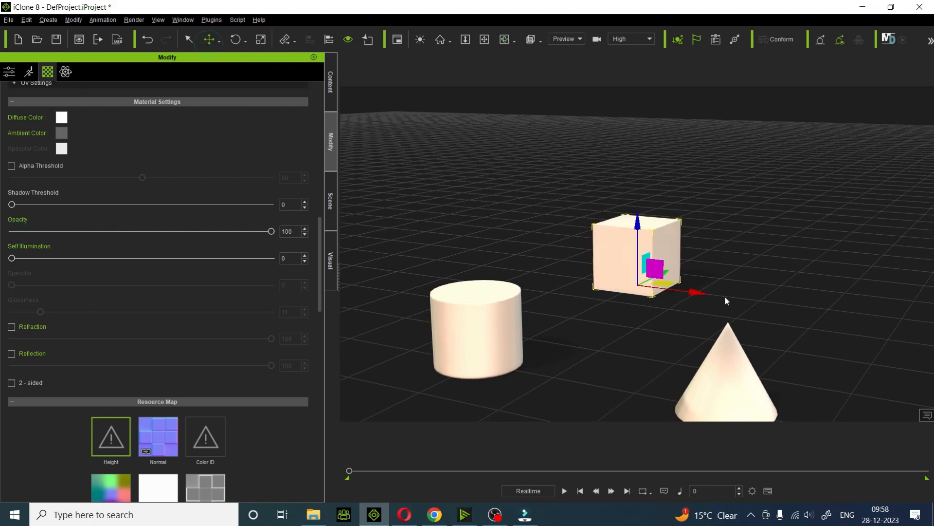
{"action": "left_click_drag", "start_coordinate": [700, 294], "coordinate": [778, 313]}
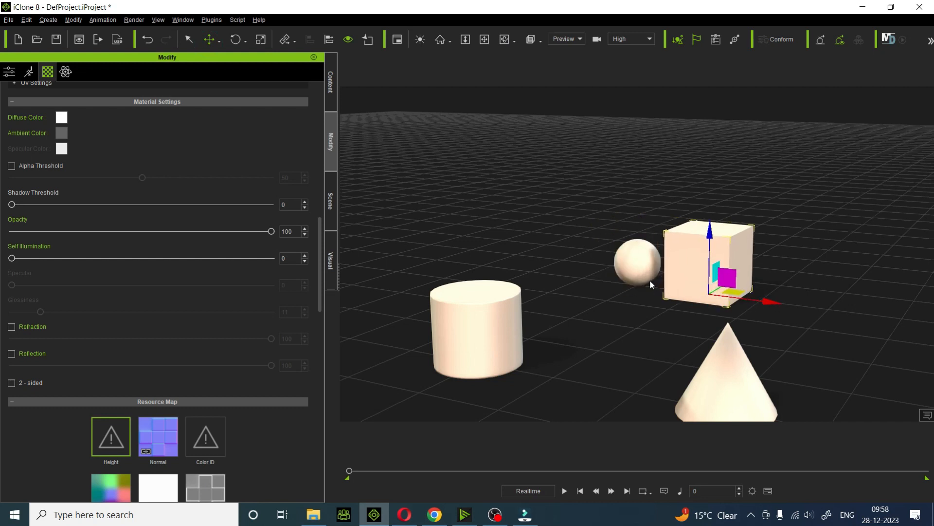
- Align the cone to the cylinder on X and Y only, and raise it along Z onto the cylinder's top face
{"action": "left_click", "coordinate": [750, 393]}
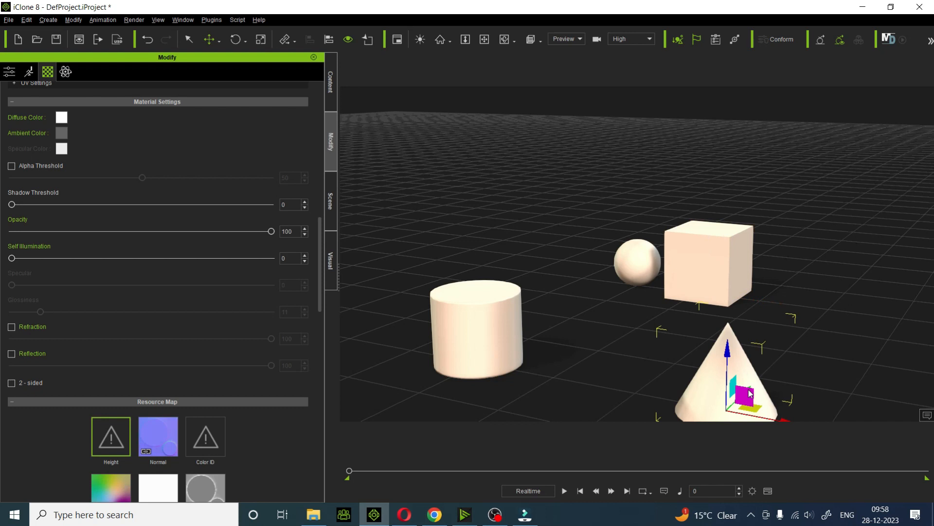
{"action": "left_click", "coordinate": [329, 39]}
{"action": "left_click", "coordinate": [474, 335]}
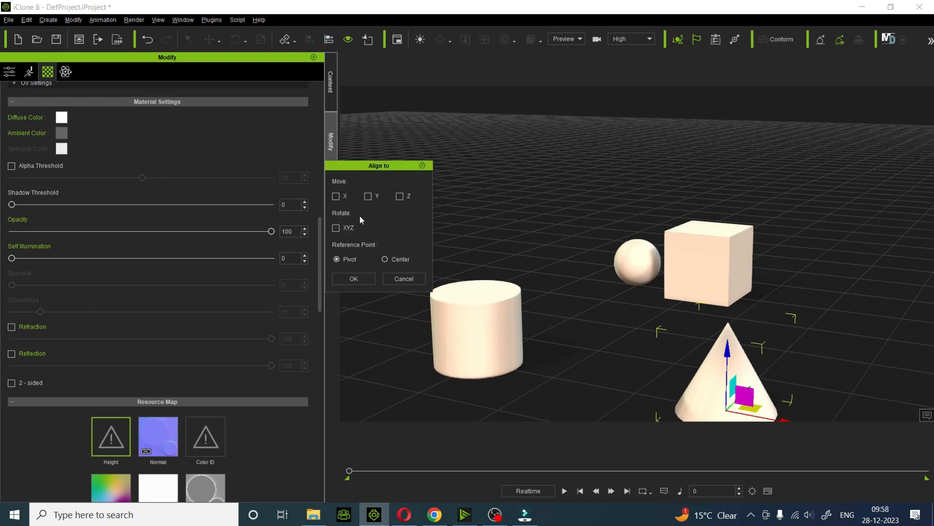
{"action": "left_click", "coordinate": [336, 196]}
{"action": "left_click", "coordinate": [368, 196]}
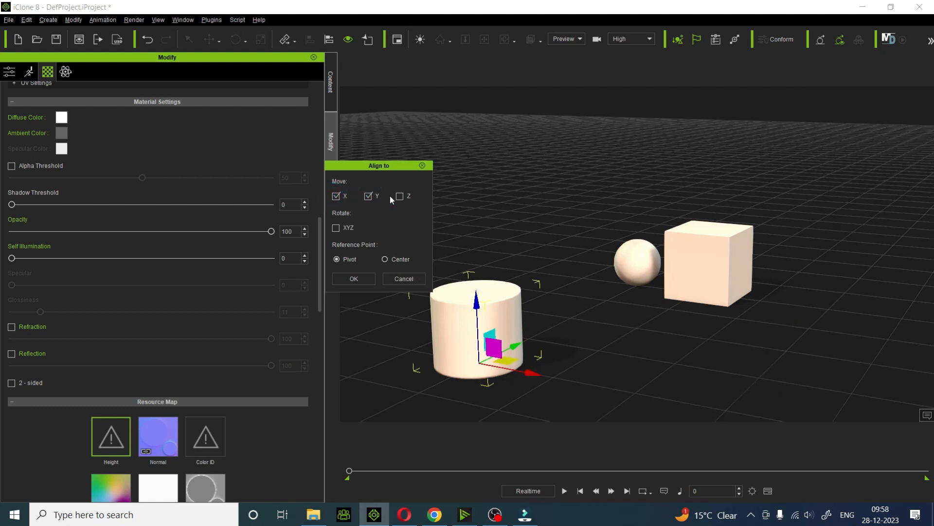
{"action": "left_click", "coordinate": [353, 278]}
{"action": "left_click", "coordinate": [209, 39]}
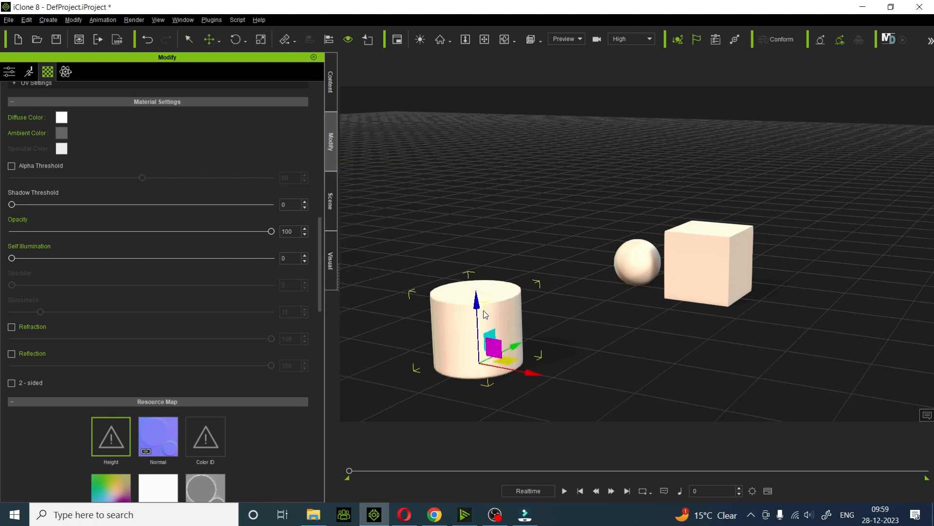
{"action": "left_click_drag", "start_coordinate": [480, 305], "coordinate": [477, 231]}
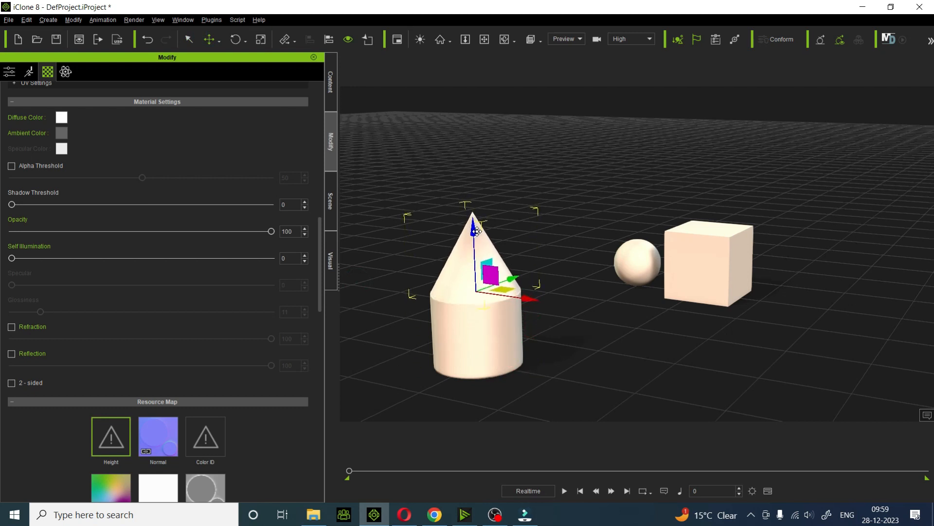
- Examine from close up and from several angles how the cone sits on the cylinder
{"action": "left_click", "coordinate": [486, 42]}
{"action": "left_click_drag", "start_coordinate": [509, 311], "coordinate": [560, 290]}
{"action": "right_click_drag", "start_coordinate": [559, 290], "coordinate": [592, 275]}
{"action": "left_click_drag", "start_coordinate": [592, 275], "coordinate": [715, 274]}
{"action": "right_click_drag", "start_coordinate": [739, 279], "coordinate": [590, 336]}
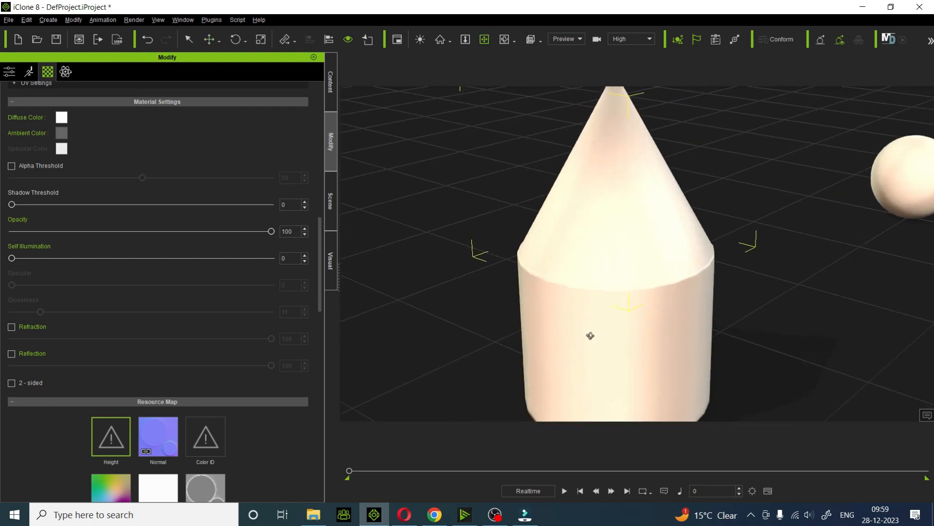
{"action": "scroll", "coordinate": [590, 335], "scroll_direction": "down", "scroll_amount": 3}
{"action": "left_click_drag", "start_coordinate": [714, 320], "coordinate": [657, 325]}
{"action": "mouse_move", "coordinate": [657, 326]}
{"action": "right_mouse_down"}
{"action": "mouse_move", "coordinate": [695, 246]}
{"action": "mouse_move", "coordinate": [793, 317]}
{"action": "mouse_move", "coordinate": [665, 315]}
{"action": "right_mouse_up"}
{"action": "scroll", "coordinate": [665, 315], "scroll_direction": "down", "scroll_amount": 2}
{"action": "left_click_drag", "start_coordinate": [666, 315], "coordinate": [657, 319]}
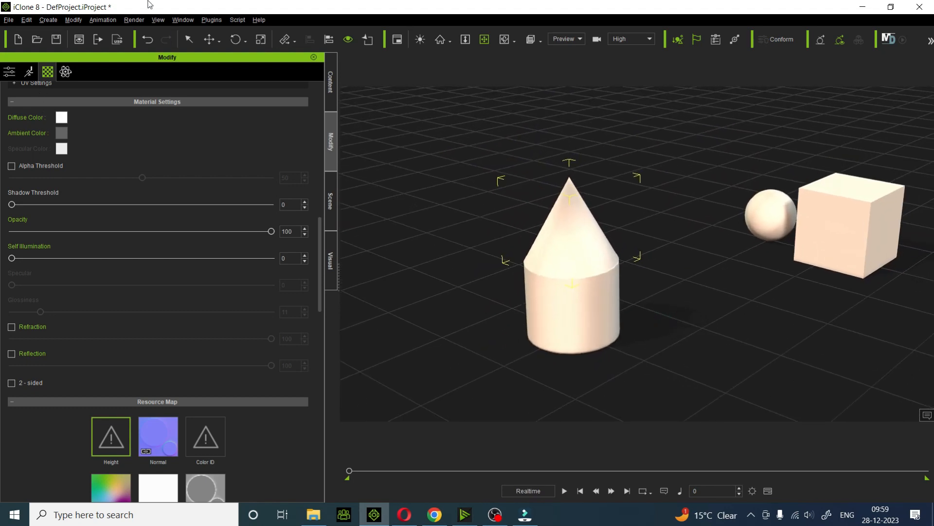
- Move the cone horizontally off the cylinder to about X -165, Y 143
{"action": "left_click", "coordinate": [209, 40]}
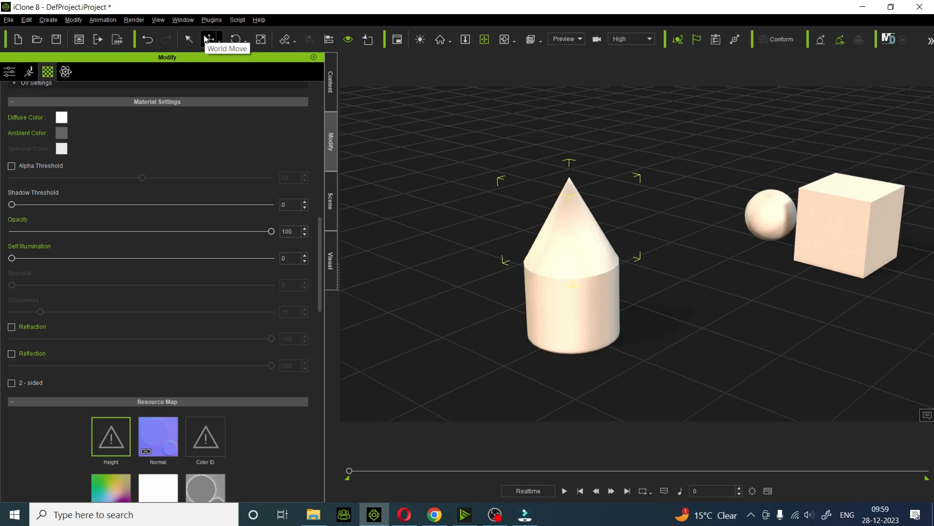
{"action": "left_click_drag", "start_coordinate": [604, 260], "coordinate": [733, 280]}
- Select the cylinder and bring up its pivot settings
{"action": "left_click", "coordinate": [9, 72]}
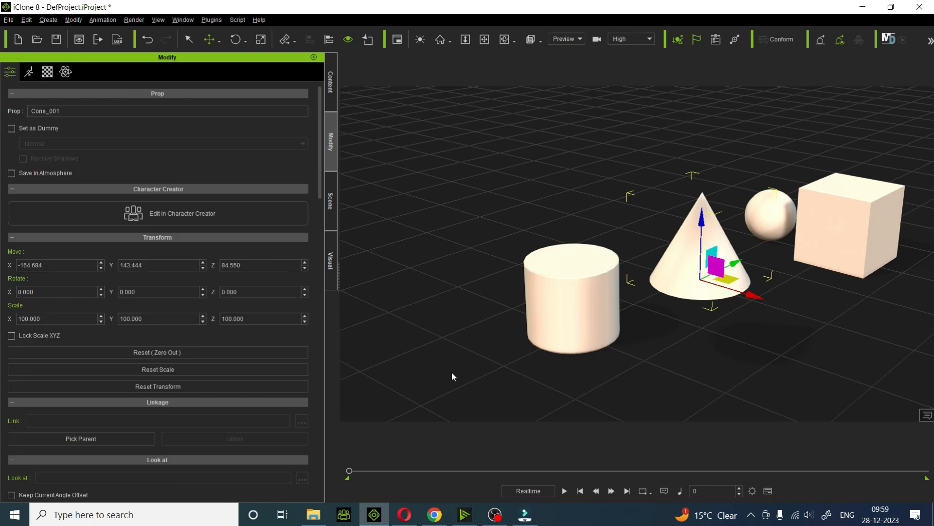
{"action": "left_click", "coordinate": [566, 303]}
{"action": "scroll", "coordinate": [129, 308], "scroll_direction": "down", "scroll_amount": 10}
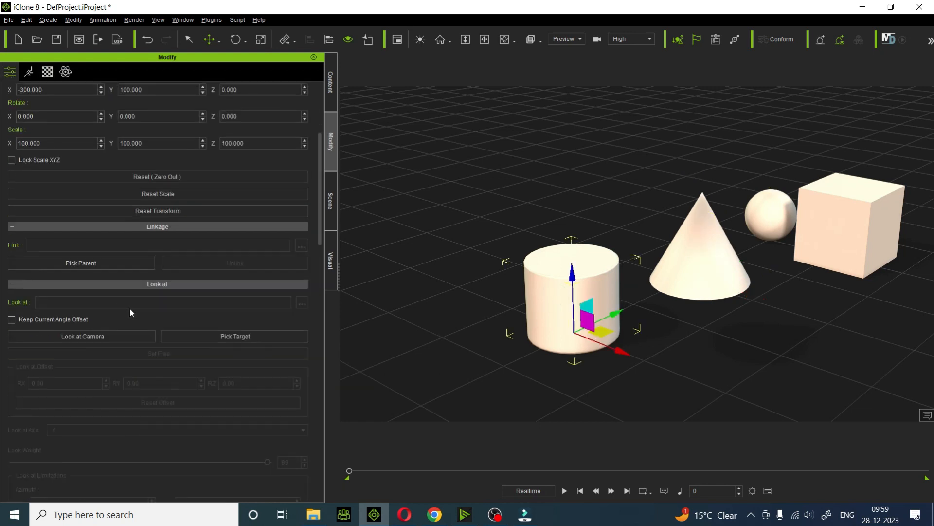
{"action": "scroll", "coordinate": [132, 312], "scroll_direction": "down", "scroll_amount": 15}
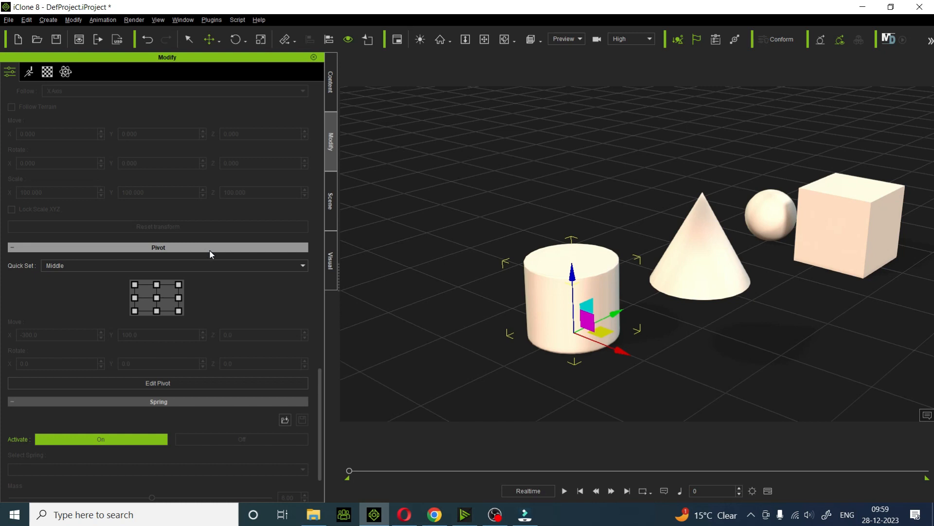
- Try the Front, Middle and Back quick-set options for the cylinder's pivot, ending on Middle
{"action": "left_click", "coordinate": [202, 267]}
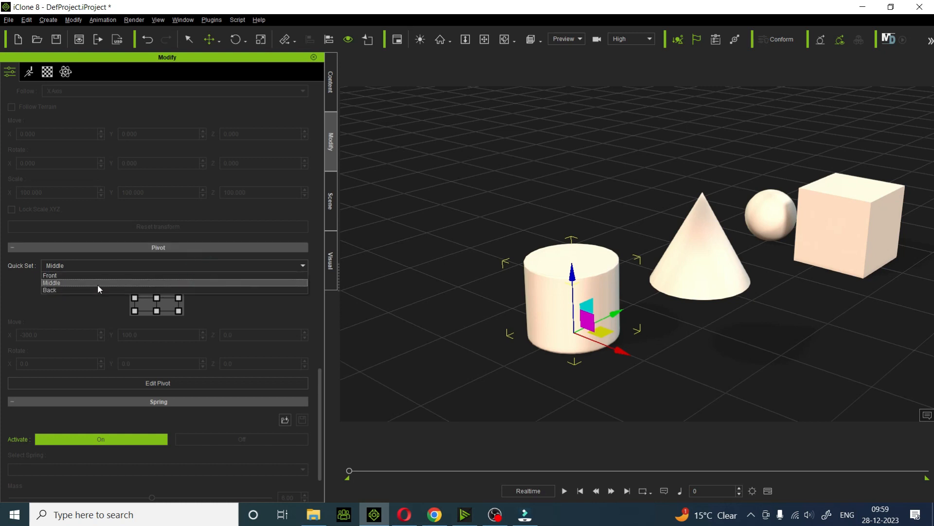
{"action": "left_click", "coordinate": [50, 274]}
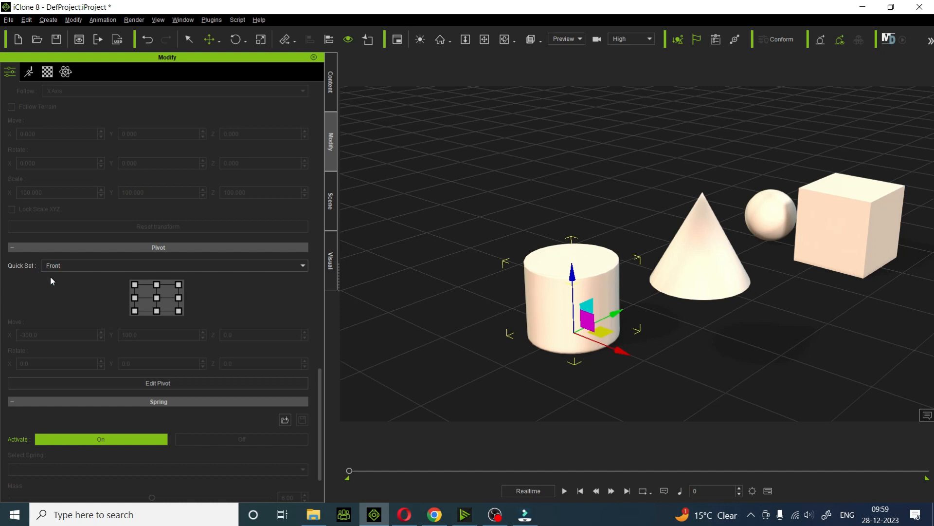
{"action": "left_click", "coordinate": [82, 267]}
{"action": "left_click", "coordinate": [52, 282]}
{"action": "left_click", "coordinate": [63, 267]}
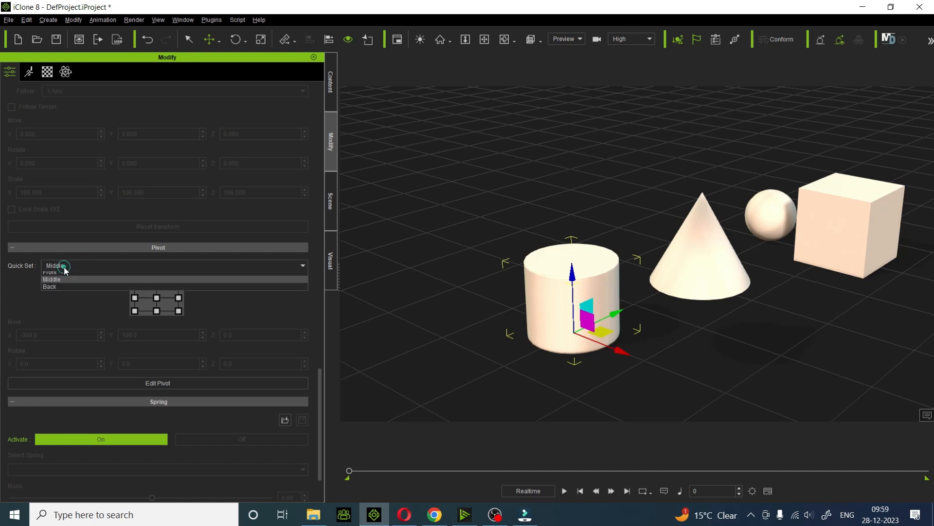
{"action": "left_click", "coordinate": [65, 290]}
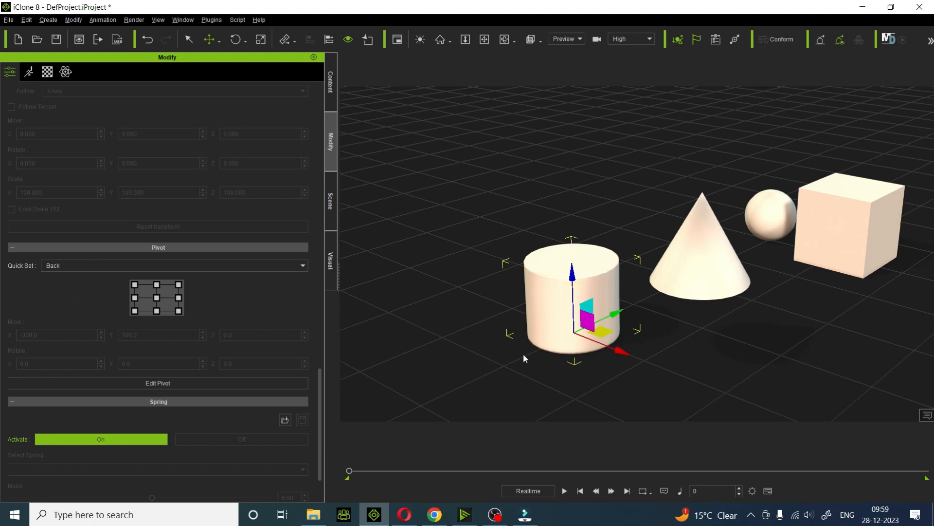
{"action": "left_click", "coordinate": [95, 267]}
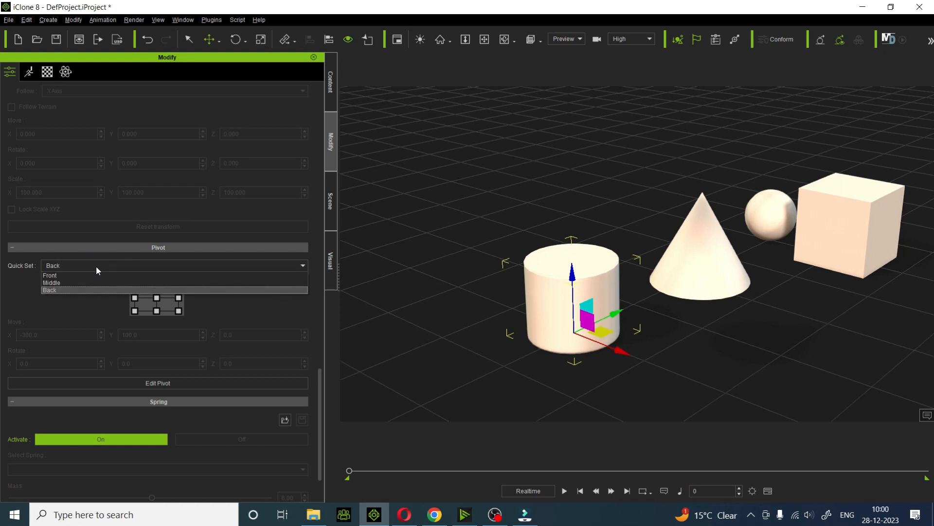
{"action": "left_click", "coordinate": [54, 282]}
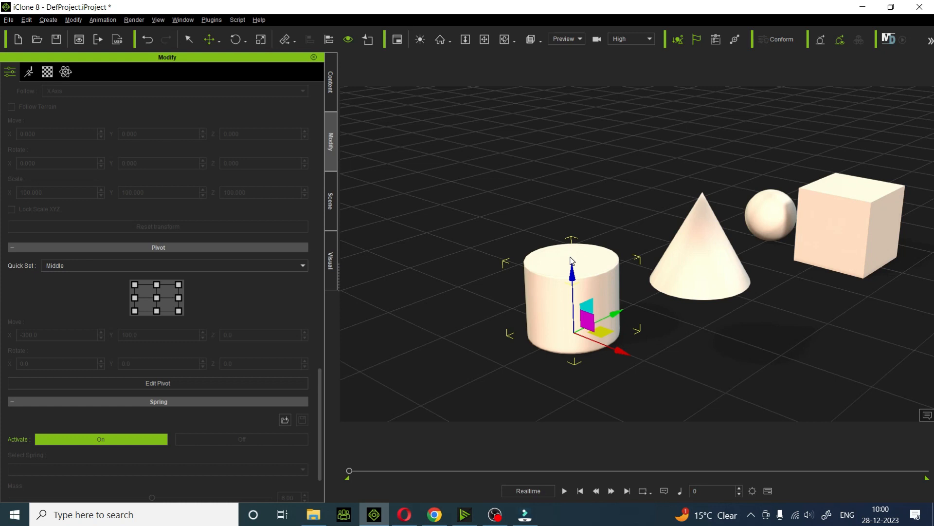
- Try the cylinder's pivot at its upper-left corner, lower-right corner and centre, and place it at the middle of the top face
{"action": "left_click", "coordinate": [134, 285]}
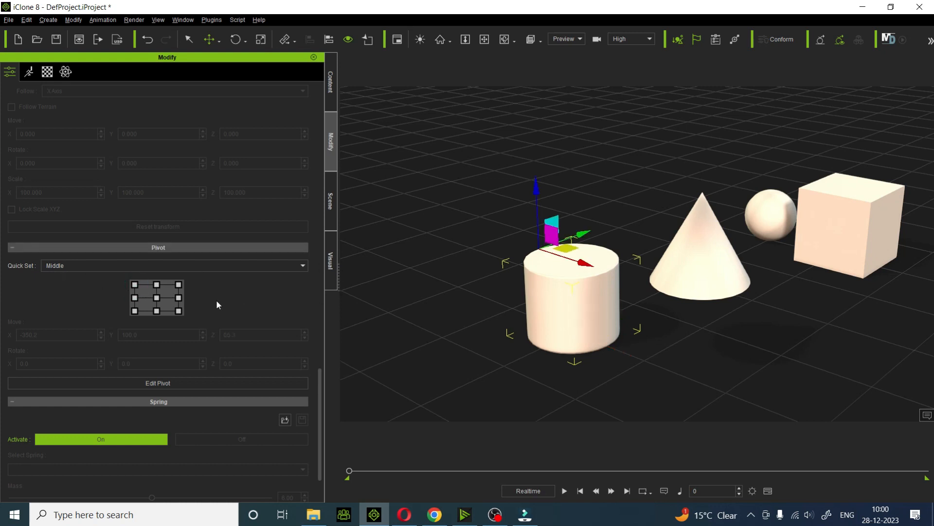
{"action": "left_click", "coordinate": [178, 311]}
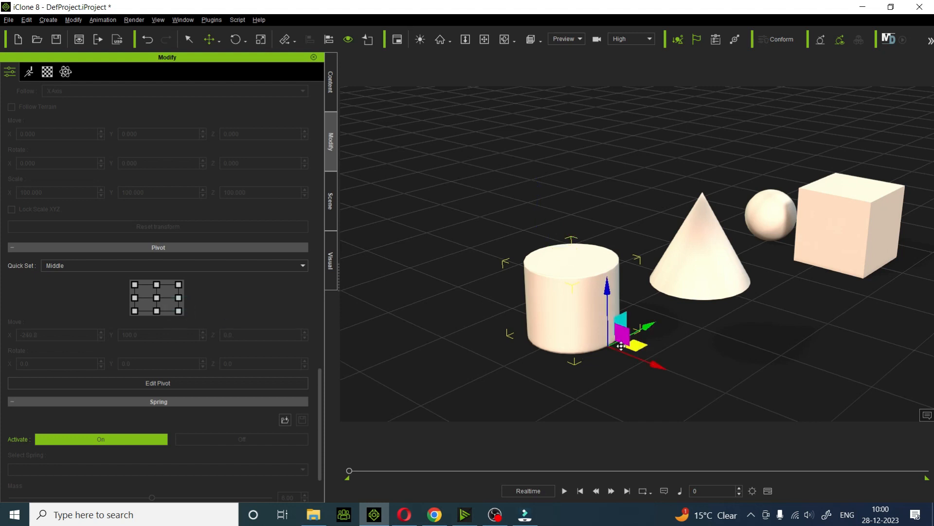
{"action": "left_click", "coordinate": [161, 301]}
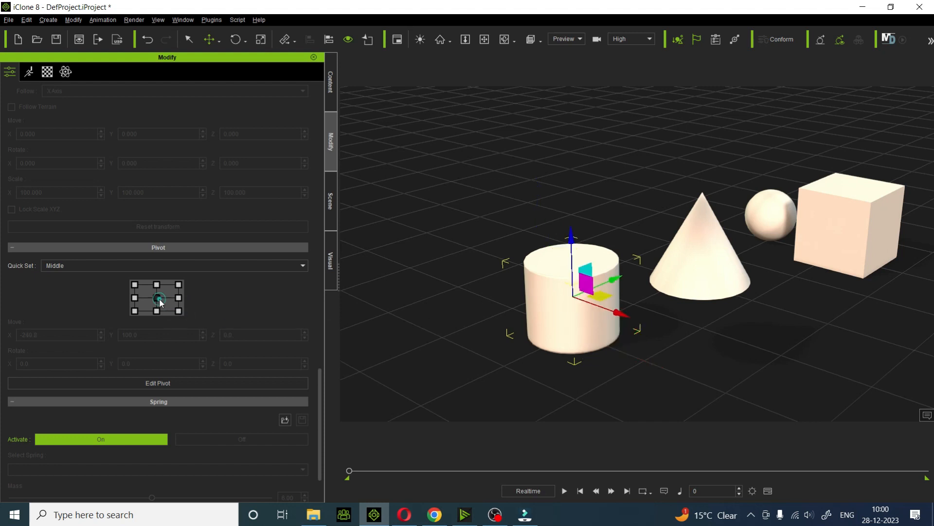
{"action": "left_click", "coordinate": [156, 284]}
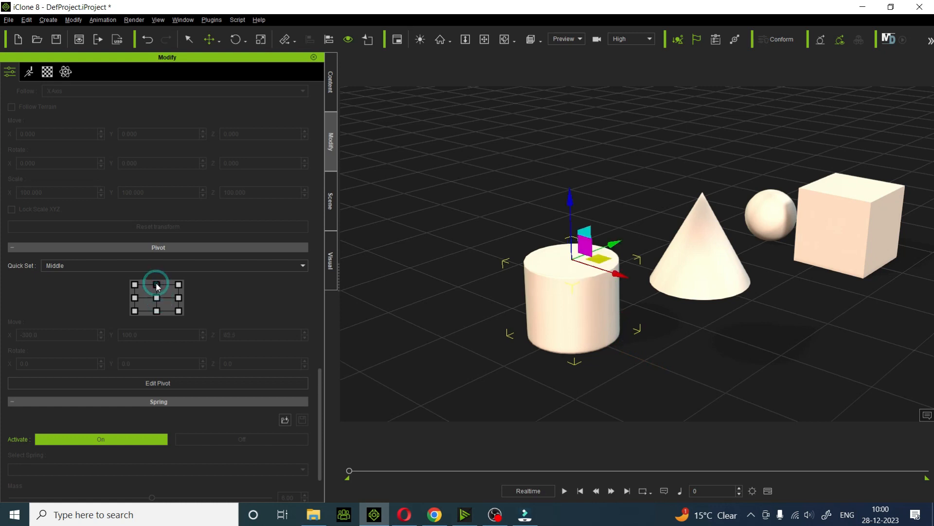
- Align the cone to the cylinder on X, Y and Z, using Pivot as the reference point
{"action": "left_click", "coordinate": [690, 258]}
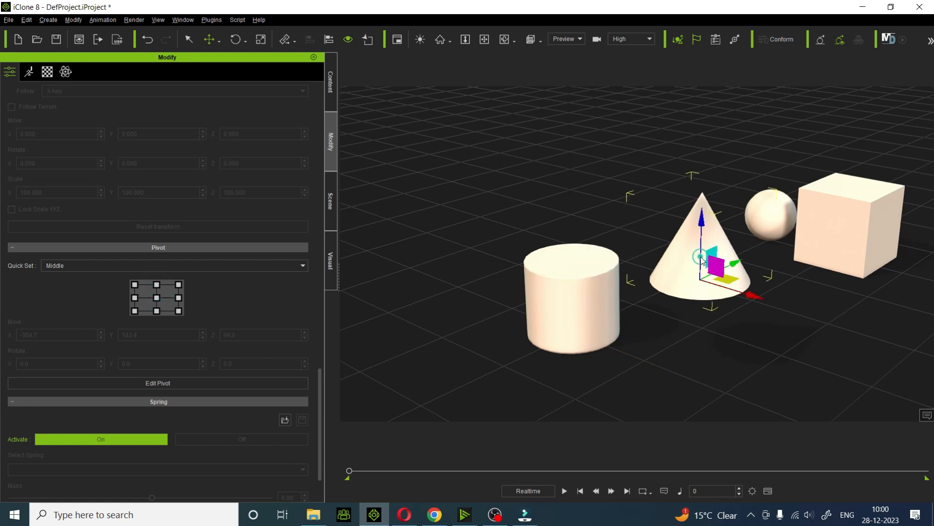
{"action": "left_click", "coordinate": [329, 39]}
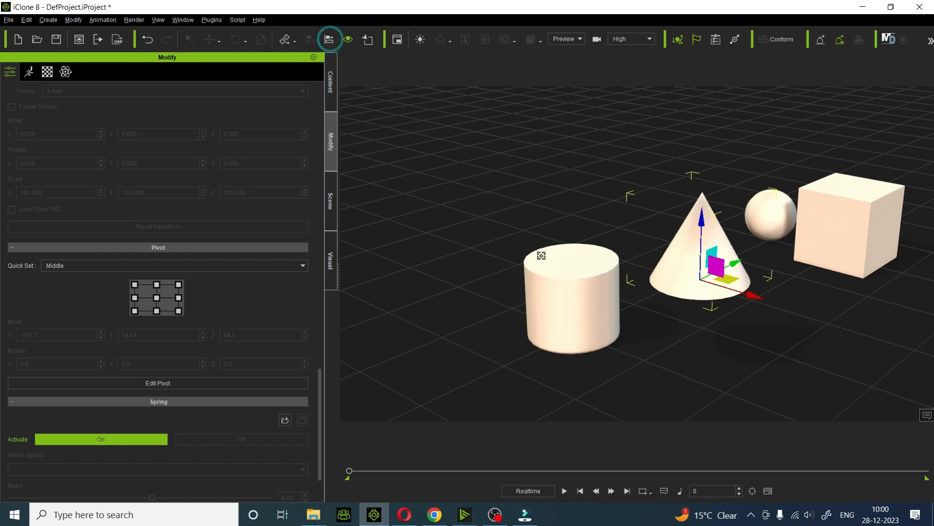
{"action": "left_click", "coordinate": [565, 278]}
{"action": "left_click", "coordinate": [336, 196]}
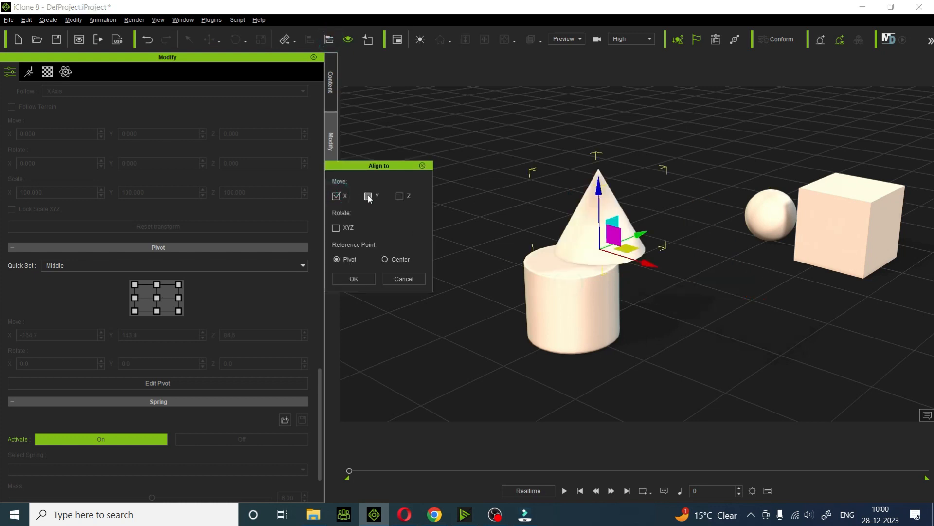
{"action": "left_click", "coordinate": [368, 195]}
{"action": "left_click", "coordinate": [399, 195]}
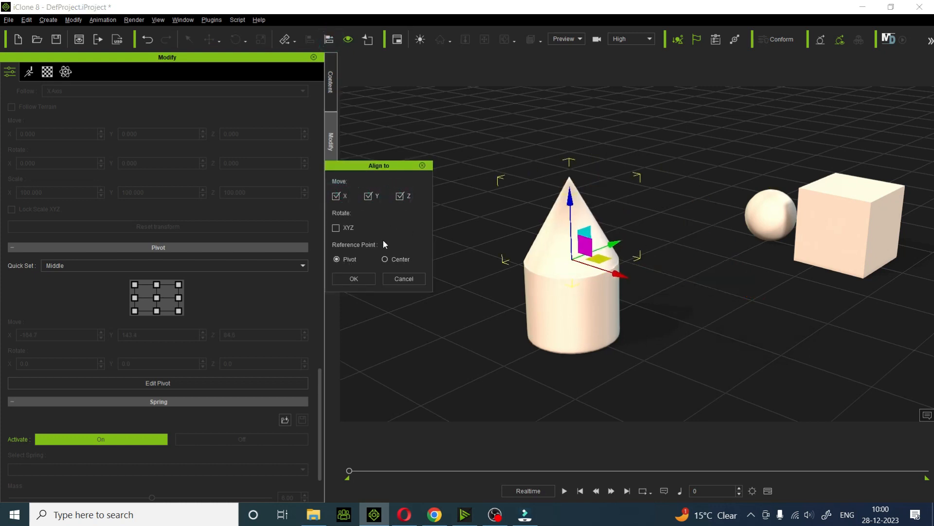
{"action": "left_click", "coordinate": [359, 278]}
- Select the cone and cylinder together and scale them uniformly, first much larger and back down to slightly above their original size
{"action": "left_click", "coordinate": [505, 39]}
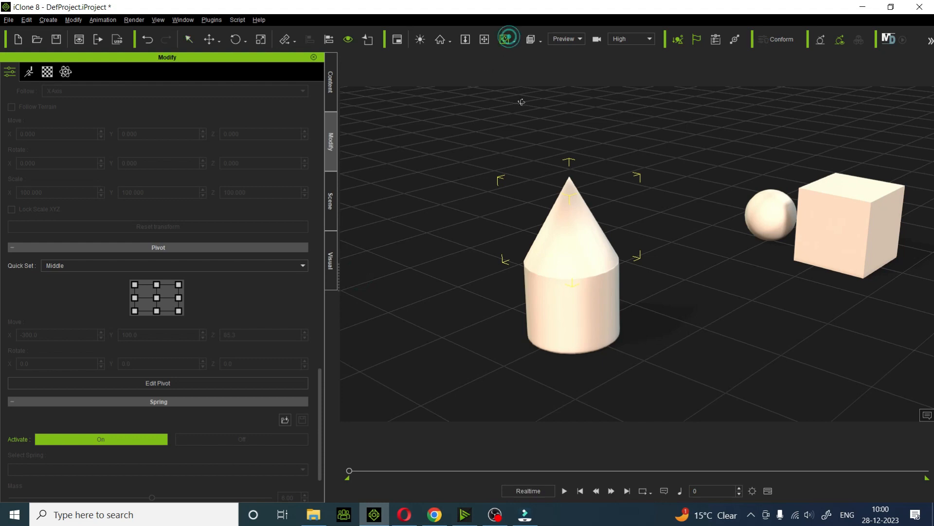
{"action": "left_click_drag", "start_coordinate": [632, 302], "coordinate": [586, 295]}
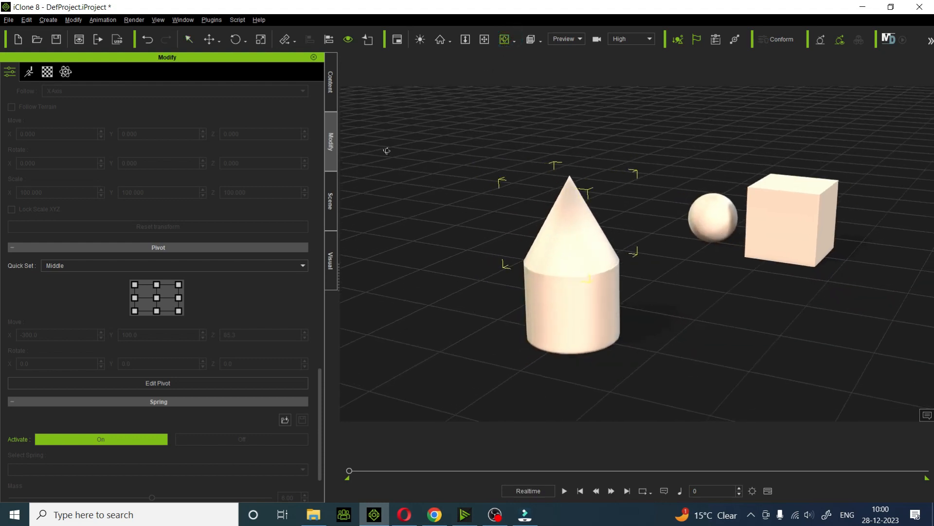
{"action": "left_click", "coordinate": [189, 39]}
{"action": "left_click_drag", "start_coordinate": [459, 132], "coordinate": [662, 380]}
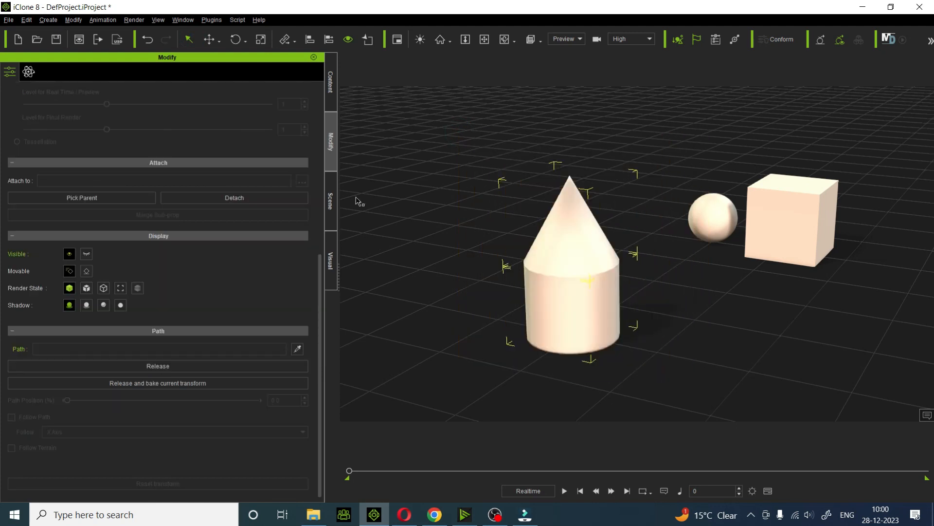
{"action": "left_click", "coordinate": [260, 40]}
{"action": "left_click_drag", "start_coordinate": [571, 260], "coordinate": [671, 161]}
{"action": "scroll", "coordinate": [666, 251], "scroll_direction": "down", "scroll_amount": 6}
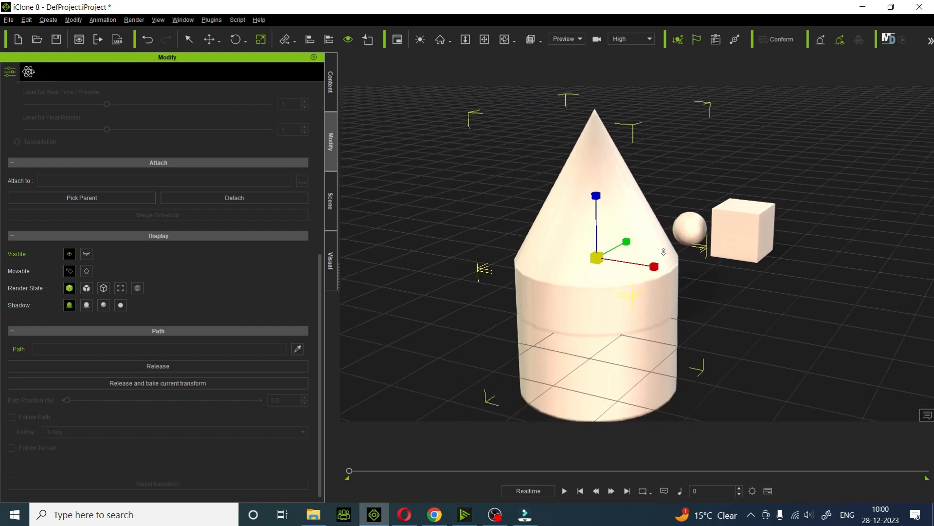
{"action": "left_click_drag", "start_coordinate": [599, 258], "coordinate": [511, 343]}
{"action": "scroll", "coordinate": [623, 297], "scroll_direction": "up", "scroll_amount": 6}
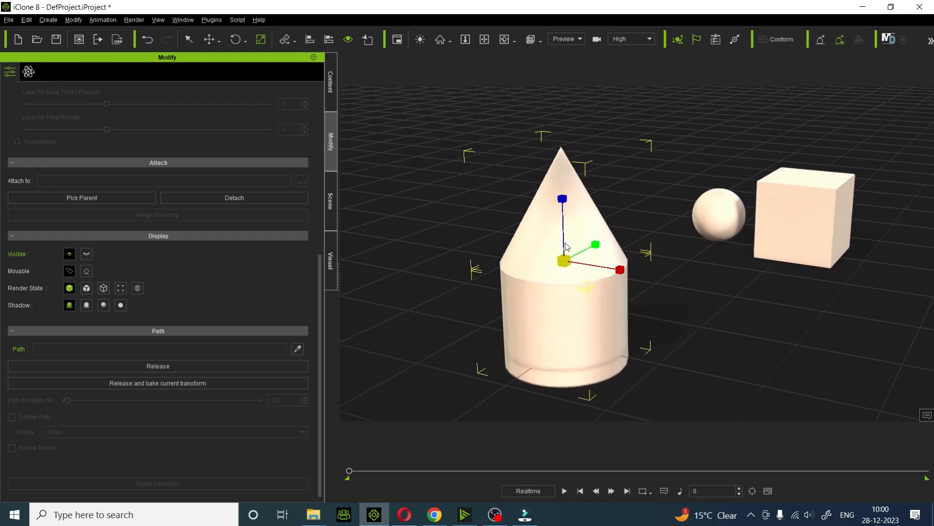
- Select only the cone and move it horizontally off the cylinder to the open floor in front of the box
{"action": "left_click", "coordinate": [504, 39]}
{"action": "left_click_drag", "start_coordinate": [788, 296], "coordinate": [725, 325]}
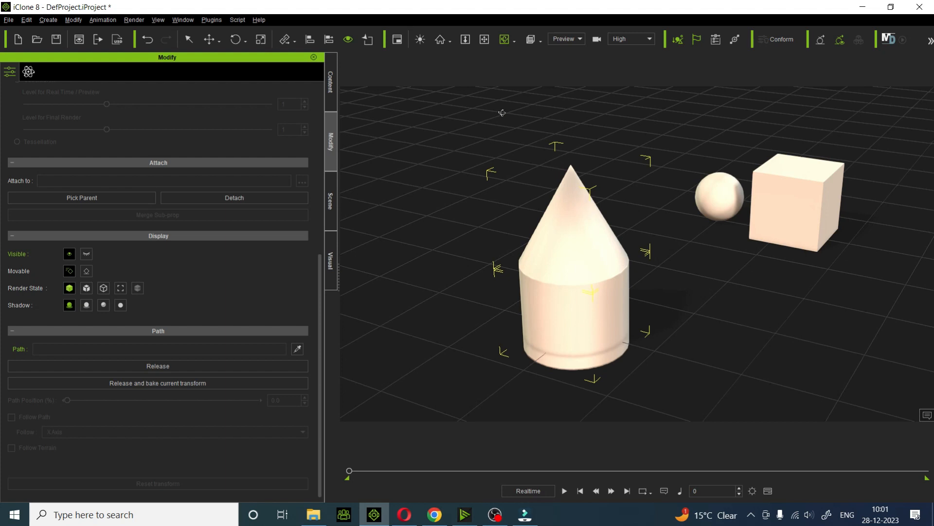
{"action": "left_click", "coordinate": [189, 39]}
{"action": "left_click", "coordinate": [567, 250]}
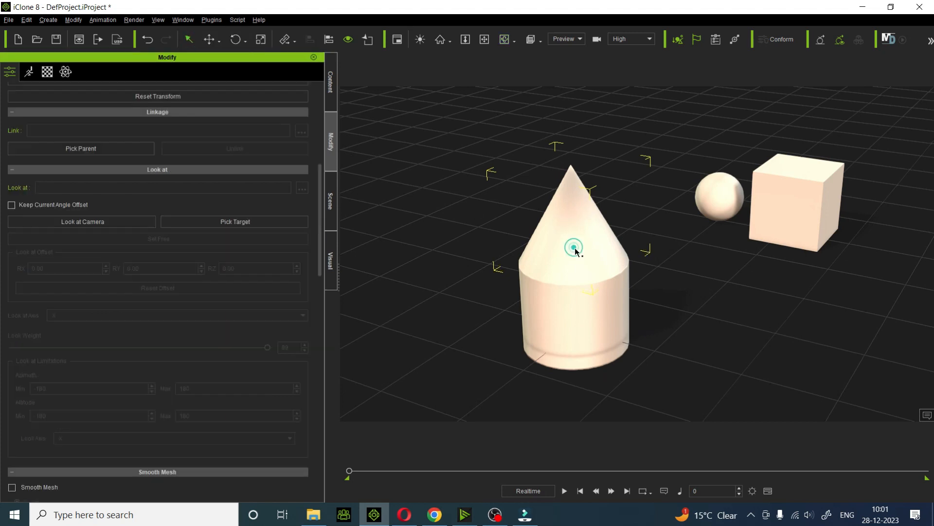
{"action": "left_click", "coordinate": [209, 39]}
{"action": "left_click_drag", "start_coordinate": [605, 256], "coordinate": [893, 313]}
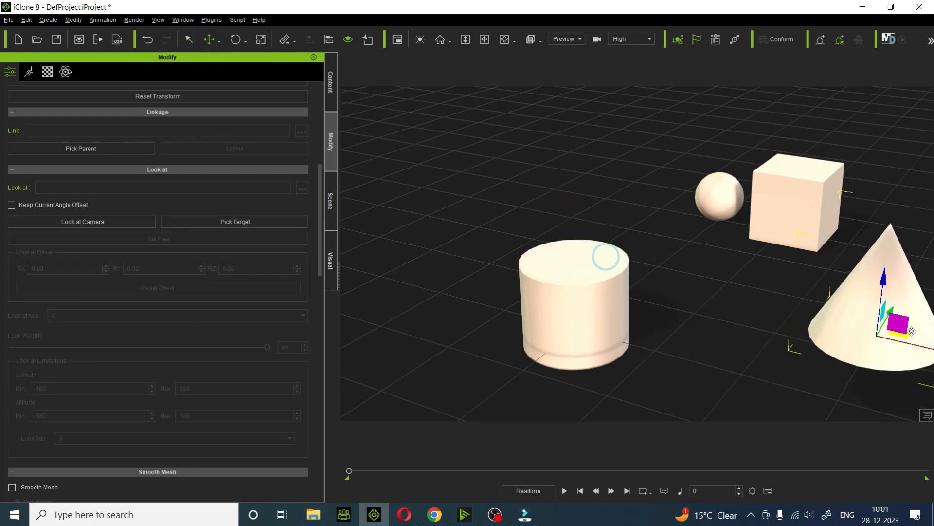
- Try scaling the cylinder shorter along Z from its top pivot
{"action": "left_click", "coordinate": [577, 304]}
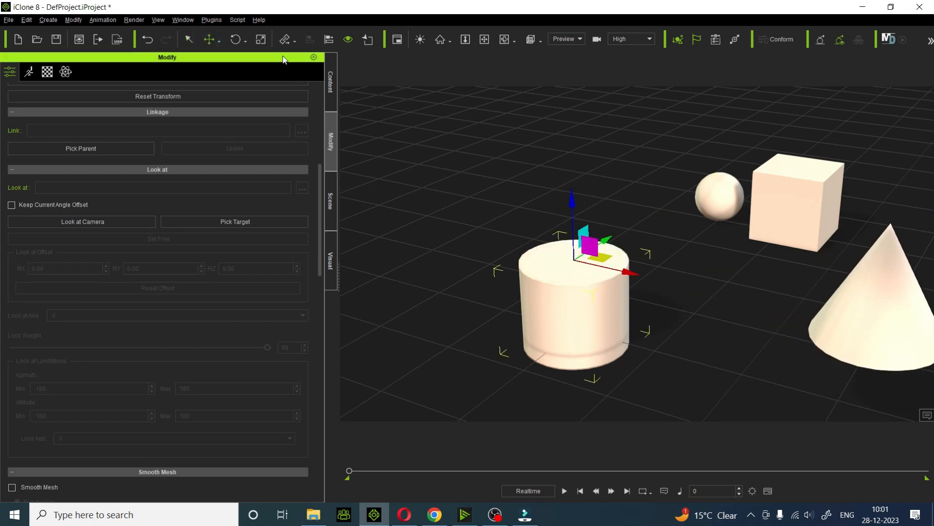
{"action": "left_click", "coordinate": [261, 39]}
{"action": "left_click_drag", "start_coordinate": [571, 200], "coordinate": [581, 287]}
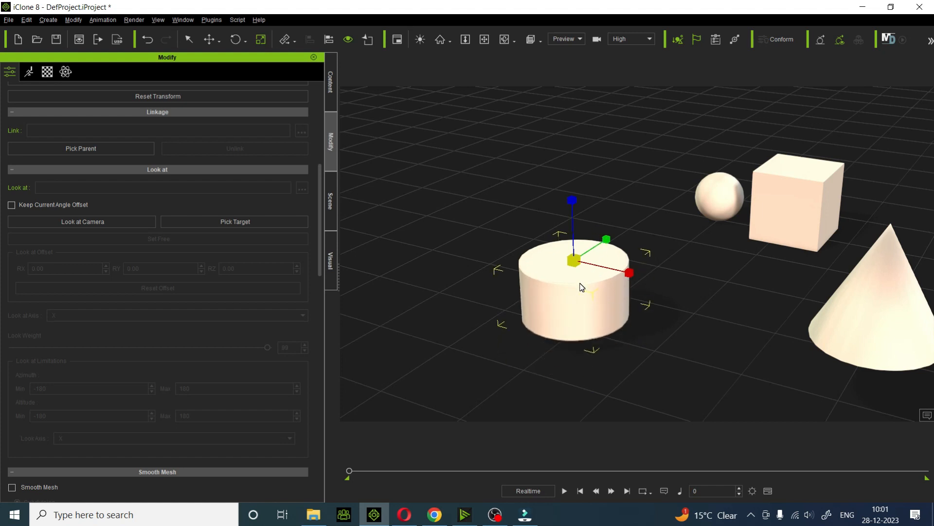
- Place the cylinder's pivot at its centre and scale the cylinder slightly taller along Z
{"action": "scroll", "coordinate": [97, 311], "scroll_direction": "down", "scroll_amount": 6}
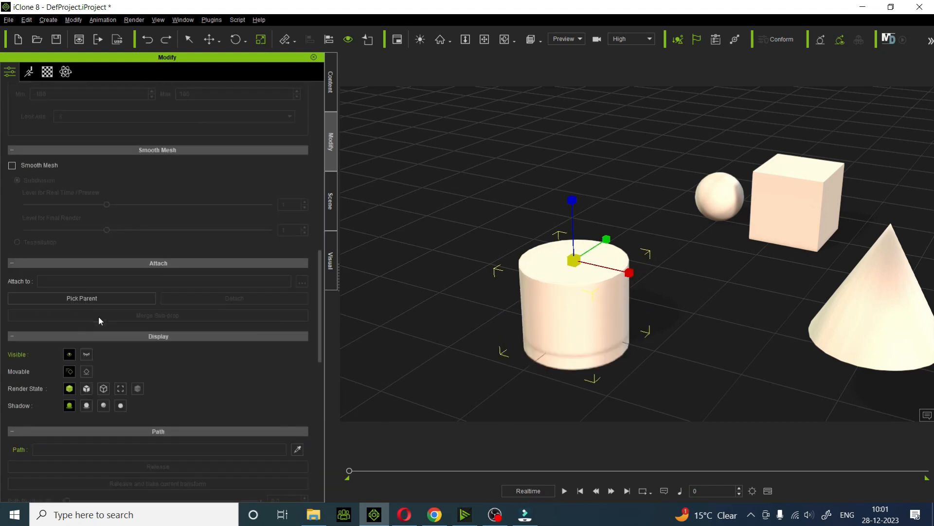
{"action": "scroll", "coordinate": [99, 320], "scroll_direction": "down", "scroll_amount": 10}
{"action": "left_click", "coordinate": [157, 271]}
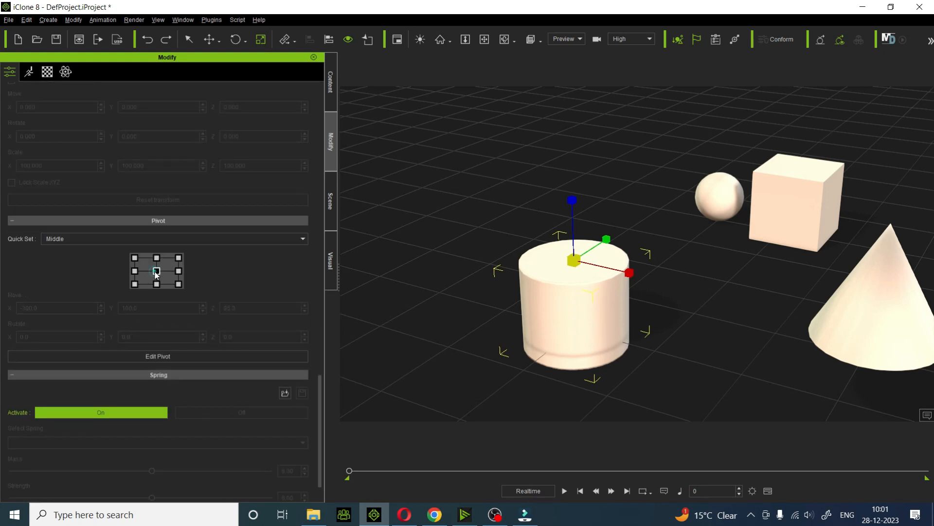
{"action": "left_click", "coordinate": [261, 39]}
{"action": "mouse_move", "coordinate": [574, 243]}
{"action": "left_mouse_down"}
{"action": "mouse_move", "coordinate": [574, 113]}
{"action": "mouse_move", "coordinate": [578, 258]}
{"action": "mouse_move", "coordinate": [576, 131]}
{"action": "mouse_move", "coordinate": [577, 226]}
{"action": "left_mouse_up"}
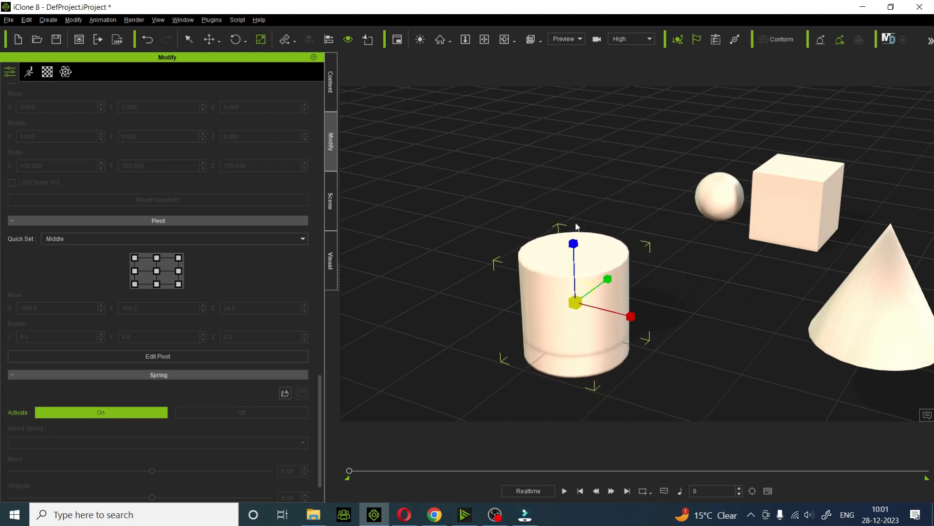
- Place the cylinder's pivot at the middle of its base and stretch the cylinder taller along Z
{"action": "left_click", "coordinate": [153, 285]}
{"action": "left_click", "coordinate": [156, 285]}
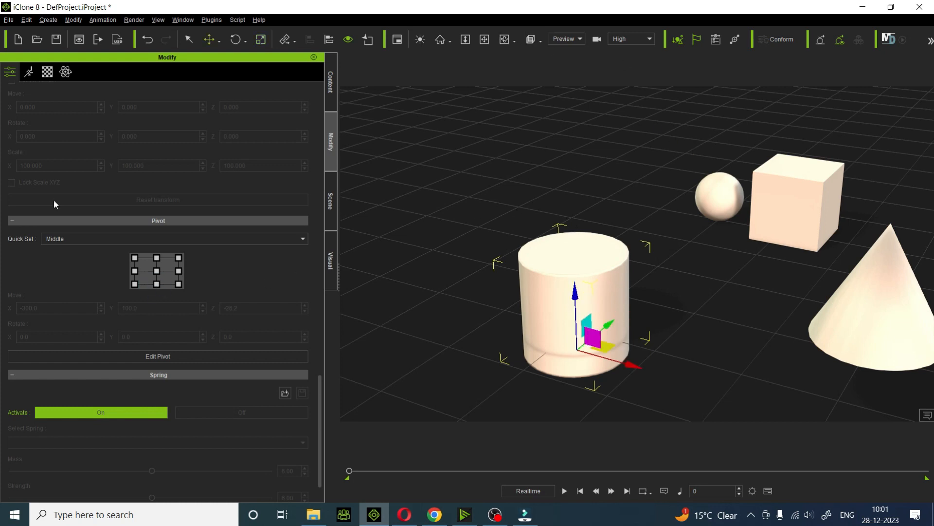
{"action": "left_click", "coordinate": [261, 39]}
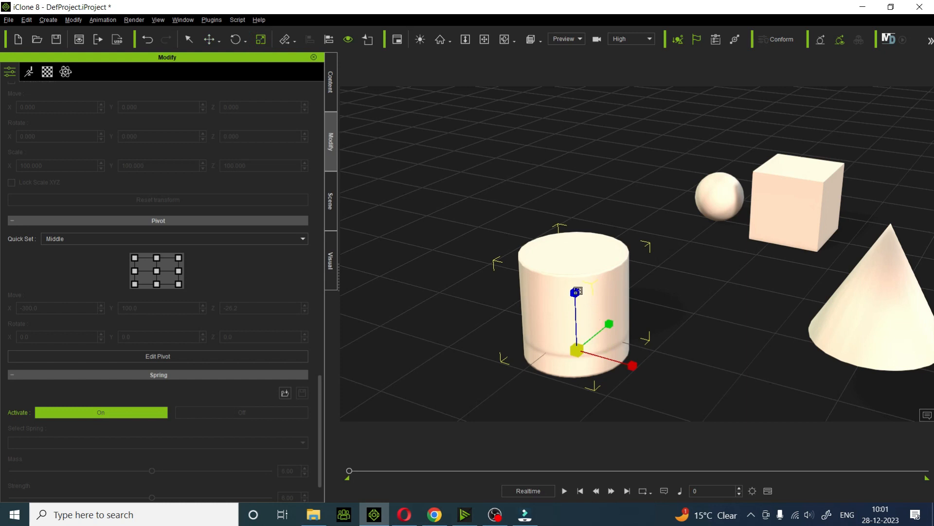
{"action": "left_click_drag", "start_coordinate": [575, 292], "coordinate": [593, 253]}
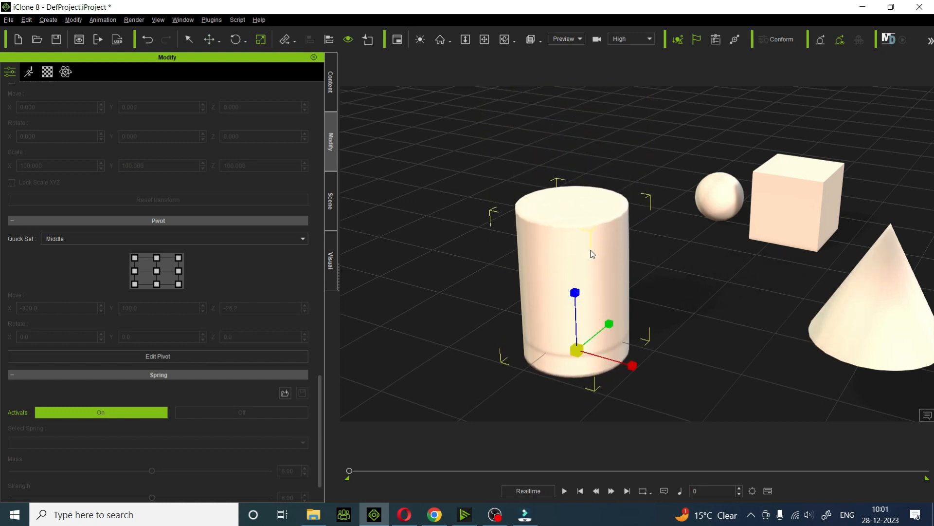
{"action": "left_click", "coordinate": [505, 39]}
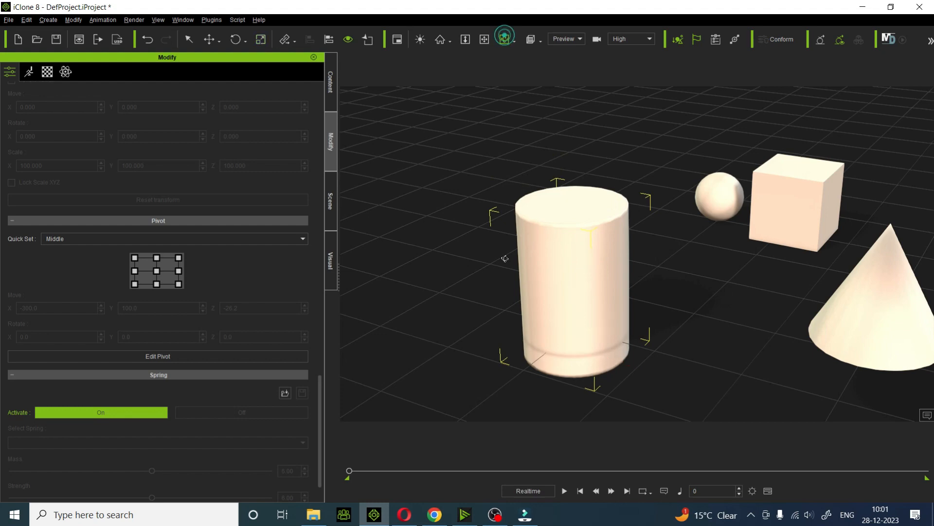
{"action": "left_click_drag", "start_coordinate": [803, 331], "coordinate": [803, 306]}
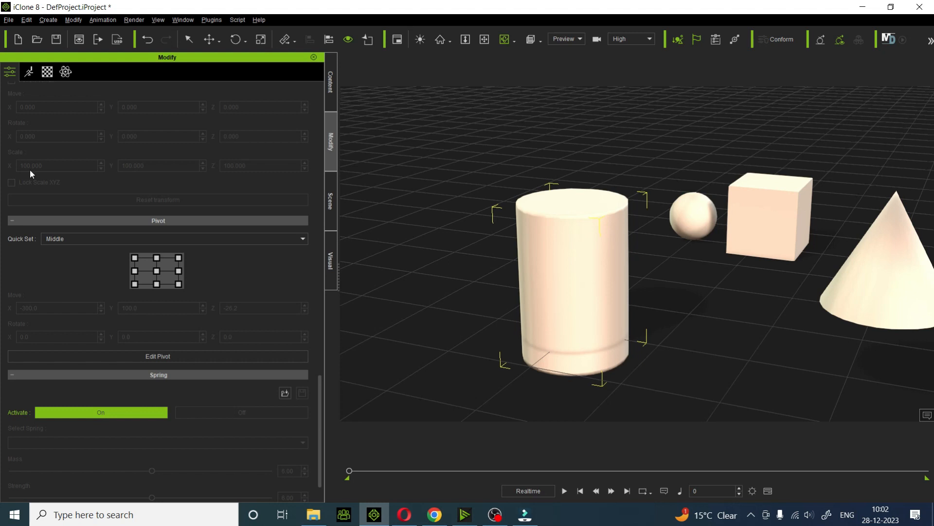
- Place the box's pivot at the centre of its top face
{"action": "left_click", "coordinate": [195, 40]}
{"action": "left_click", "coordinate": [781, 203]}
{"action": "left_click", "coordinate": [209, 40]}
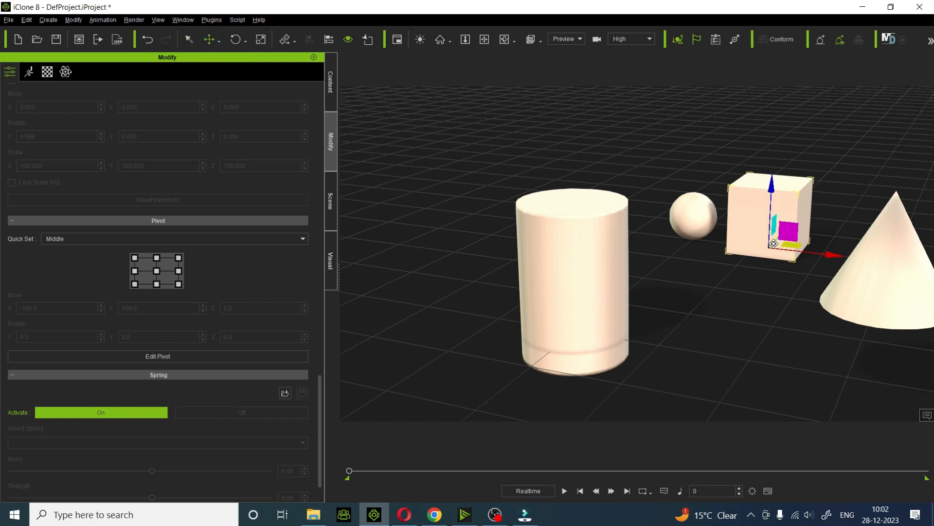
{"action": "left_click", "coordinate": [158, 257]}
- Try aligning the cylinder to the box along X, Y and Z, first by Pivot and then by Center, and clear all three axes
{"action": "left_click", "coordinate": [336, 196]}
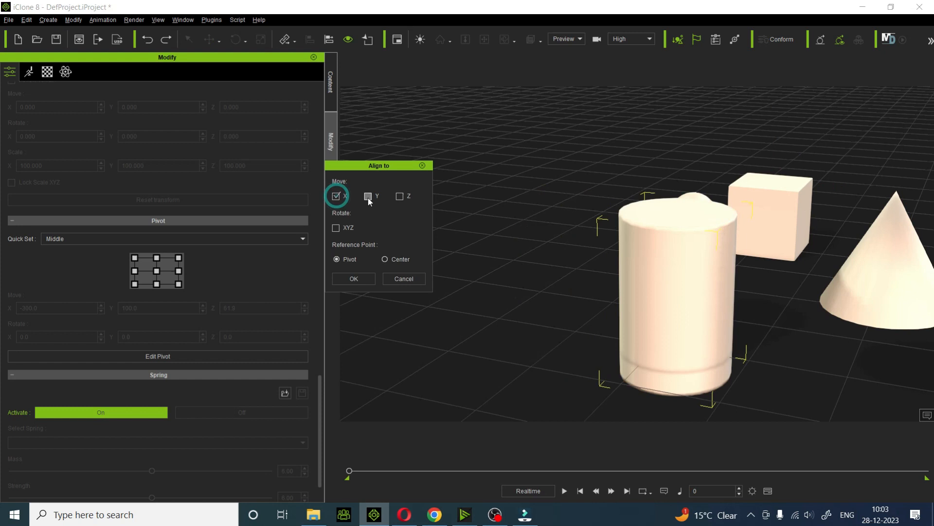
{"action": "left_click", "coordinate": [368, 195]}
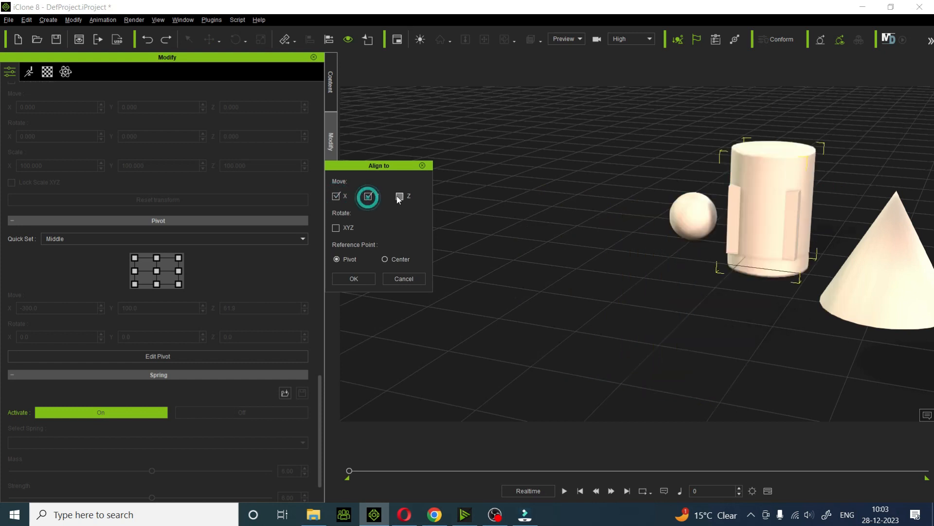
{"action": "left_click", "coordinate": [400, 195]}
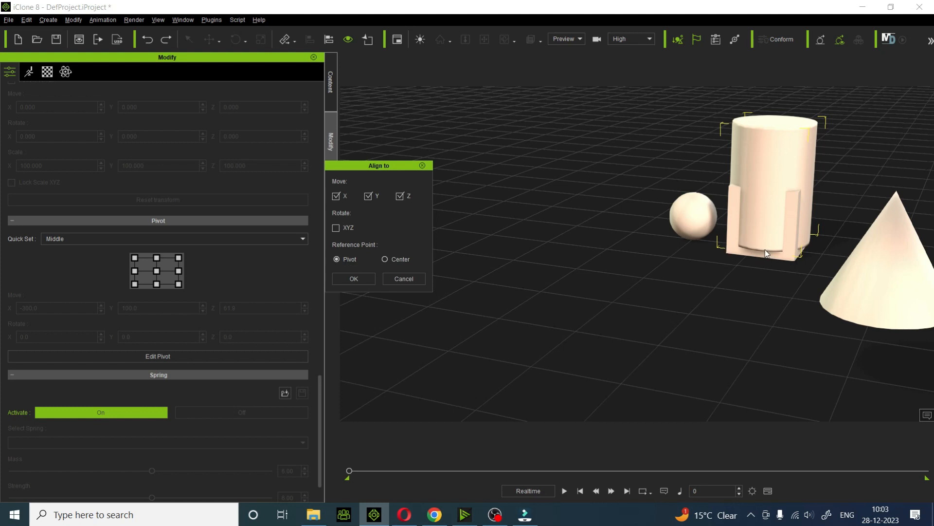
{"action": "left_click", "coordinate": [385, 259]}
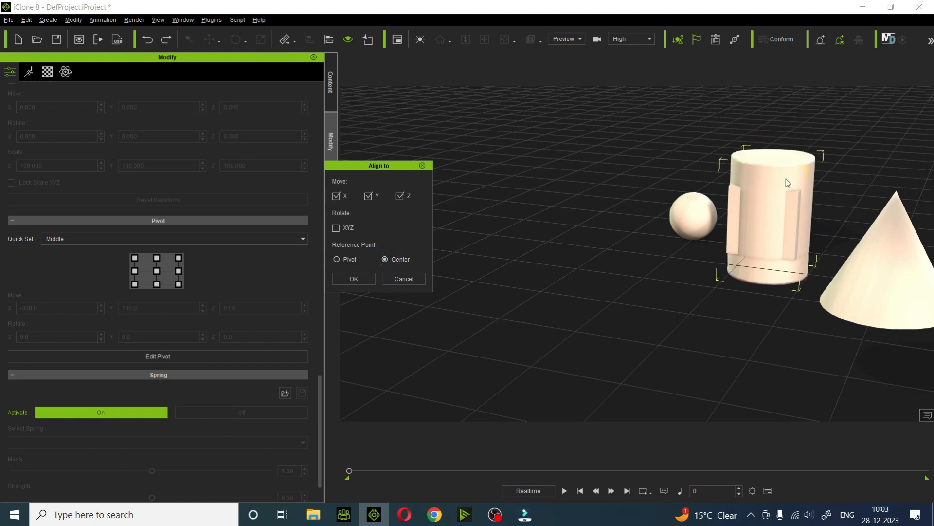
{"action": "left_click", "coordinate": [338, 197]}
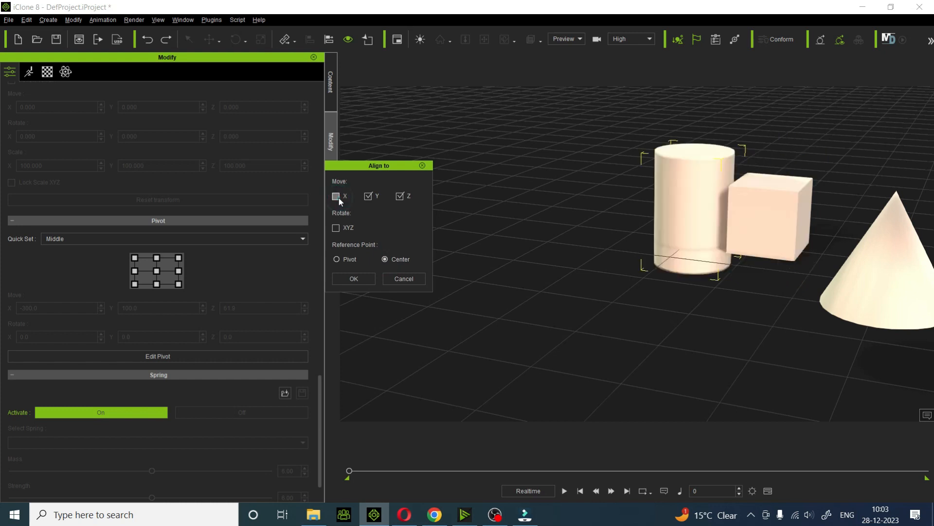
{"action": "left_click", "coordinate": [368, 195]}
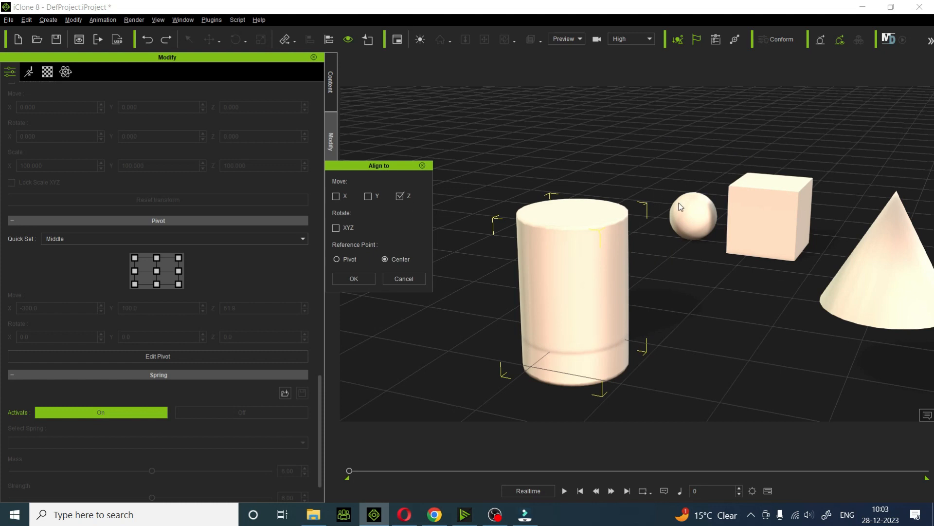
{"action": "left_click", "coordinate": [400, 196]}
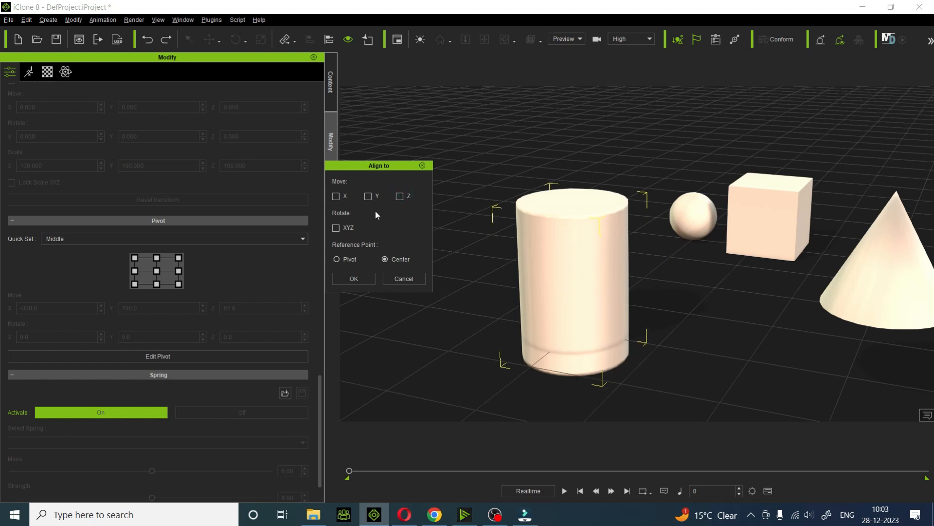
- Align the cylinder to the box along X and Y only, using the Center reference point
{"action": "left_click", "coordinate": [367, 197]}
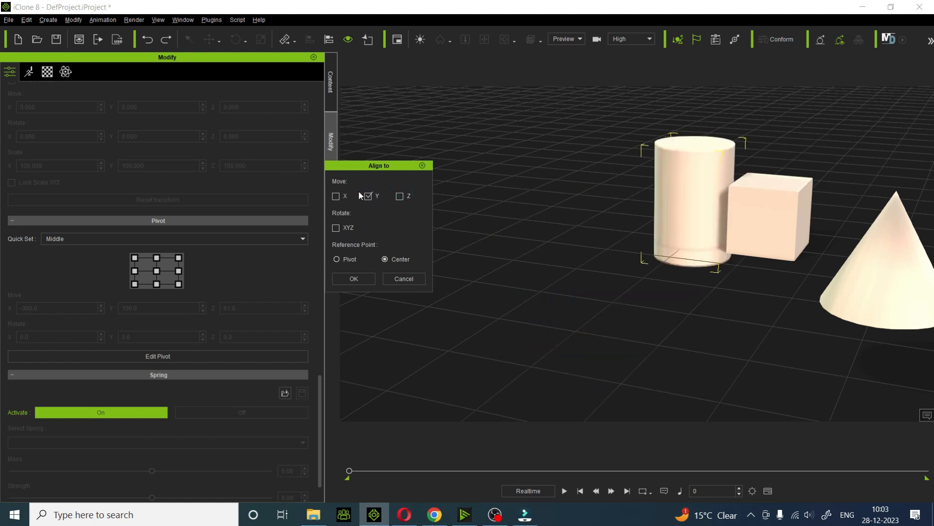
{"action": "left_click", "coordinate": [338, 200]}
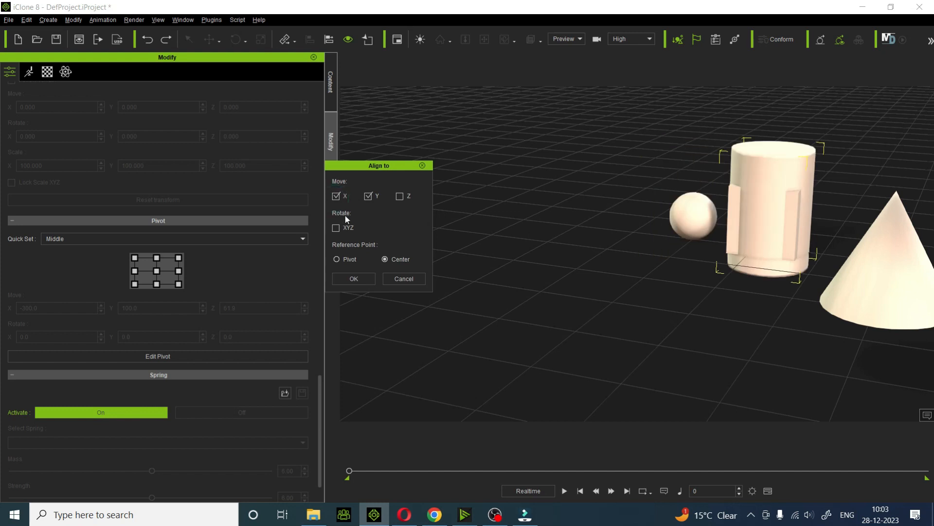
{"action": "left_click", "coordinate": [349, 261]}
{"action": "left_click", "coordinate": [386, 259]}
{"action": "left_click", "coordinate": [401, 197]}
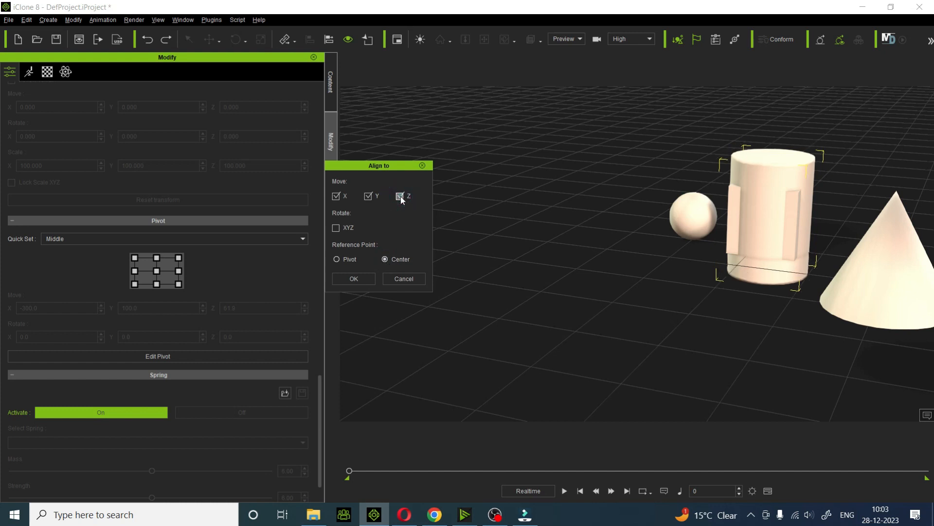
{"action": "left_click", "coordinate": [400, 197]}
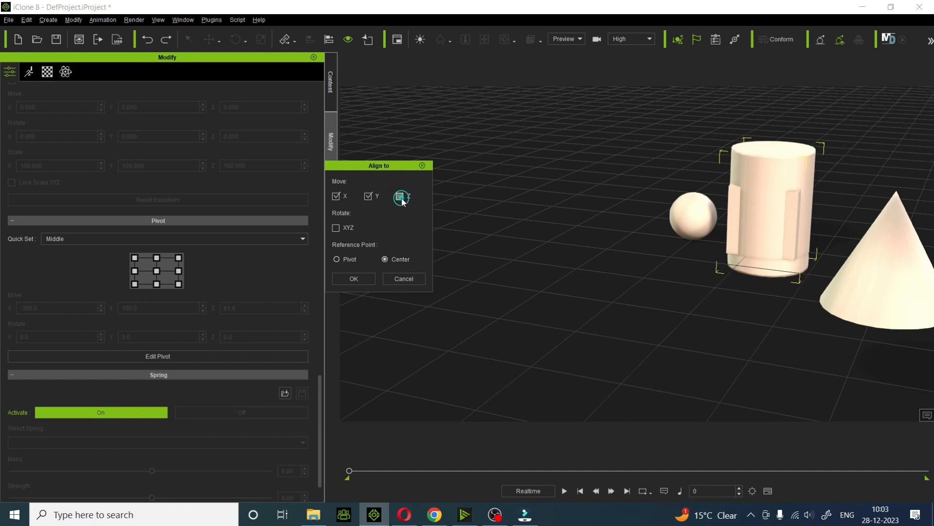
{"action": "left_click", "coordinate": [369, 277]}
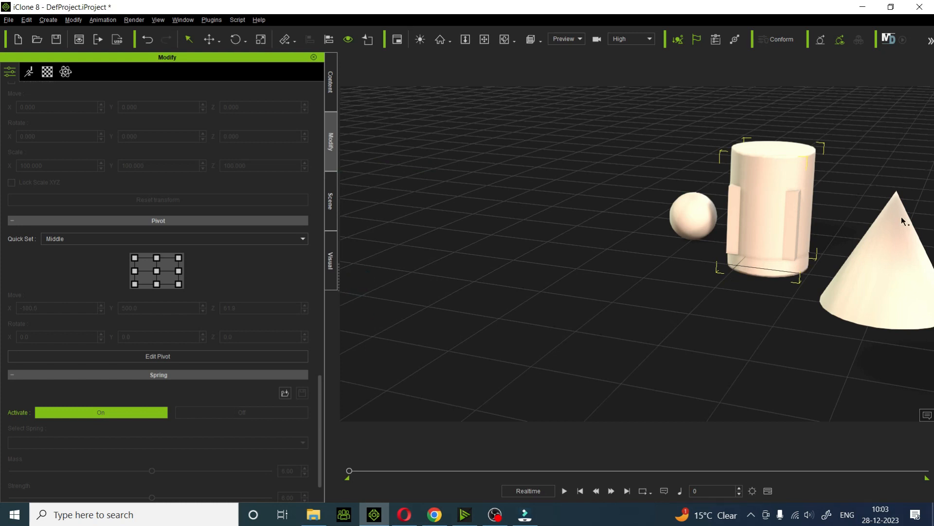
- Move the cylinder horizontally off the box to the open floor on the far side of the sphere
{"action": "left_click", "coordinate": [209, 39]}
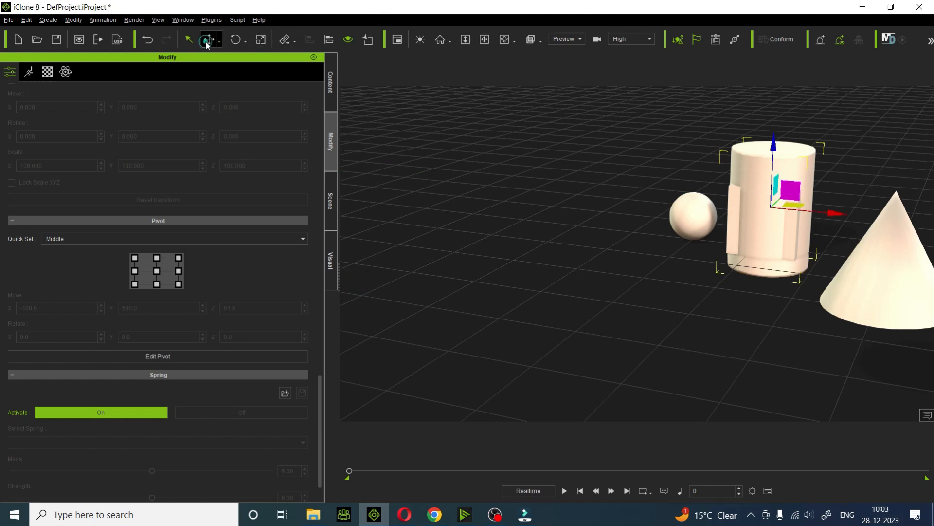
{"action": "left_click_drag", "start_coordinate": [803, 205], "coordinate": [539, 281]}
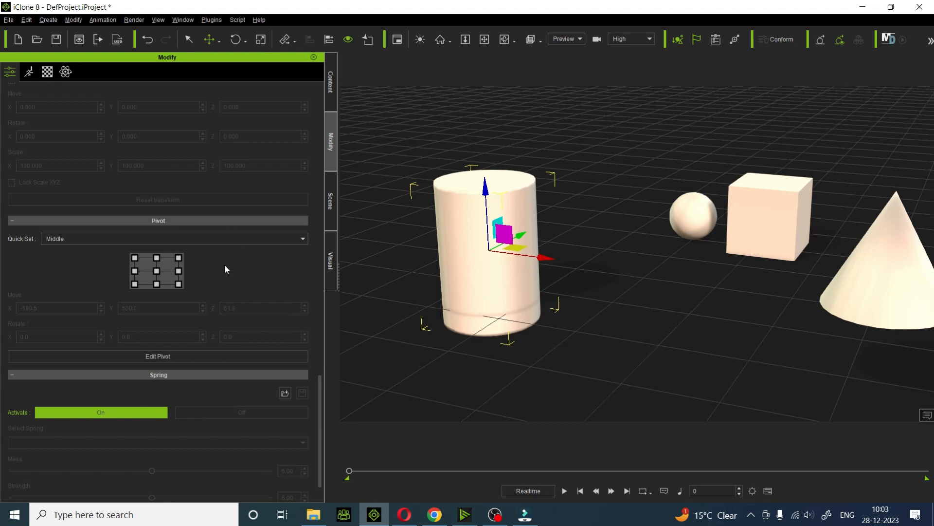
{"action": "left_click", "coordinate": [253, 243]}
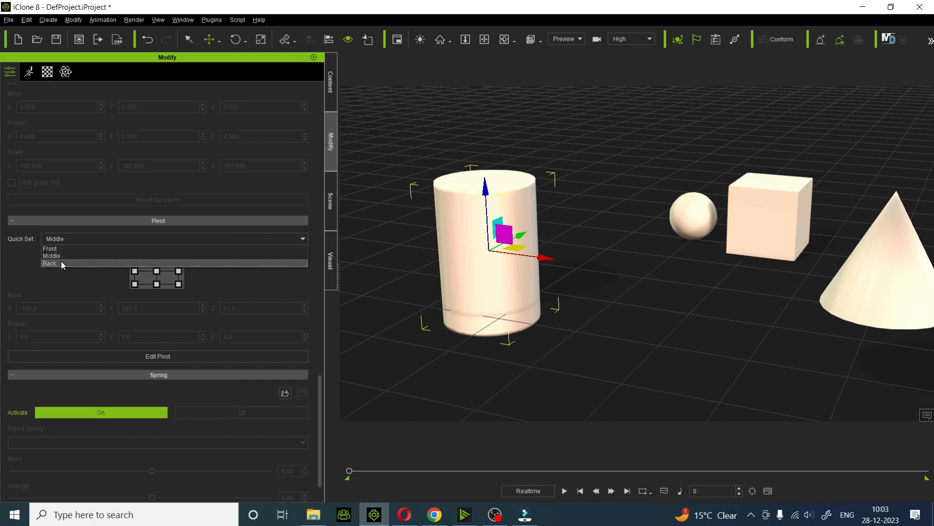
- Align the sphere to the box along X, Y and Z with the Pivot reference point so it sits on the box's top face
{"action": "left_click", "coordinate": [700, 217]}
{"action": "left_click", "coordinate": [784, 216]}
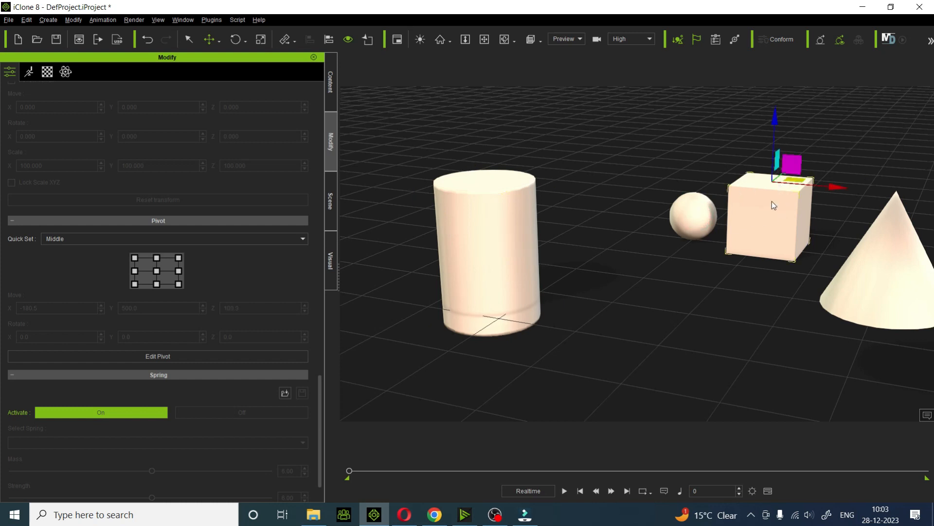
{"action": "left_click", "coordinate": [708, 215]}
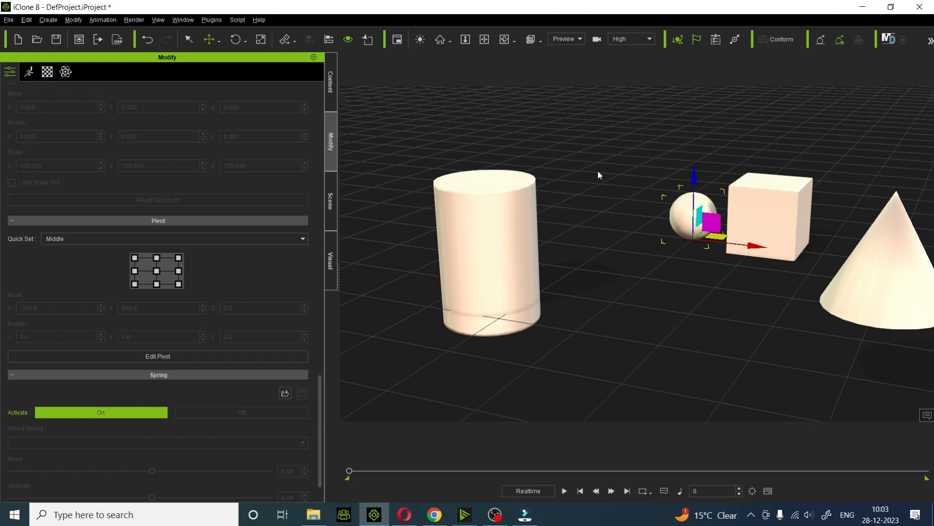
{"action": "left_click", "coordinate": [329, 39]}
{"action": "left_click", "coordinate": [780, 203]}
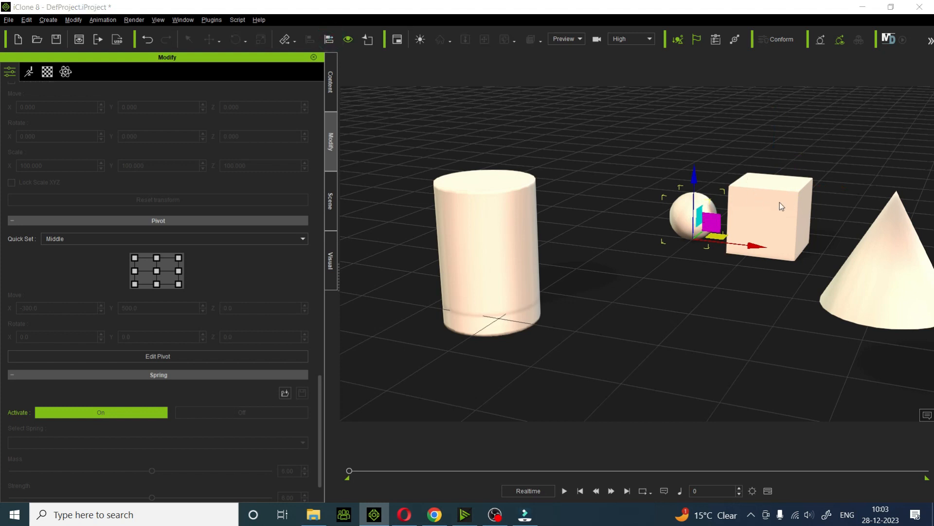
{"action": "left_click", "coordinate": [336, 196]}
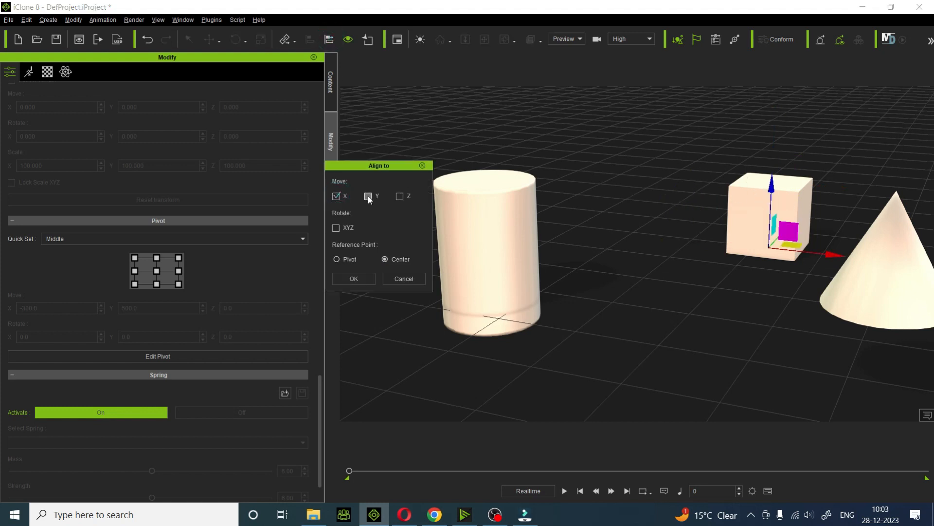
{"action": "left_click", "coordinate": [368, 196]}
{"action": "left_click", "coordinate": [400, 196]}
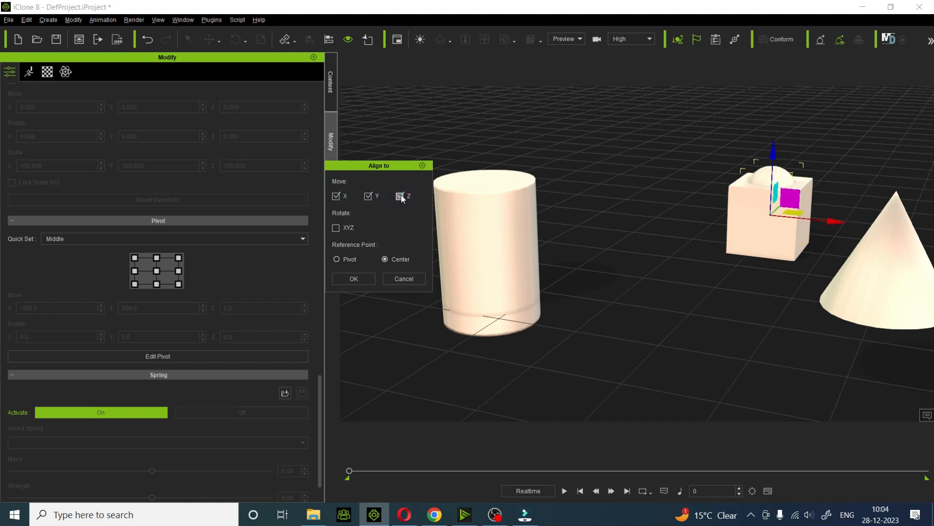
{"action": "left_click", "coordinate": [348, 260]}
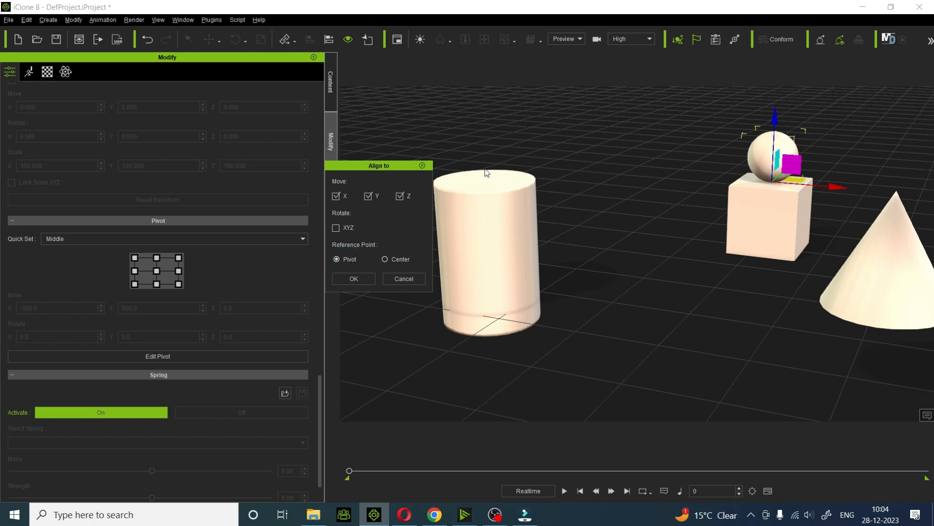
{"action": "left_click", "coordinate": [373, 281]}
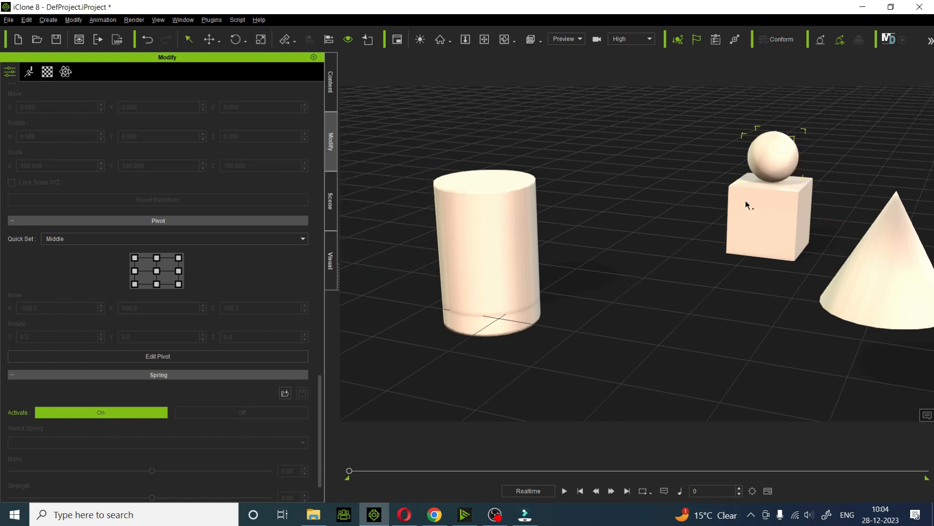
- Place the sphere's pivot at its top centre
{"action": "left_click", "coordinate": [903, 287]}
{"action": "left_click", "coordinate": [773, 153]}
{"action": "left_click", "coordinate": [211, 40]}
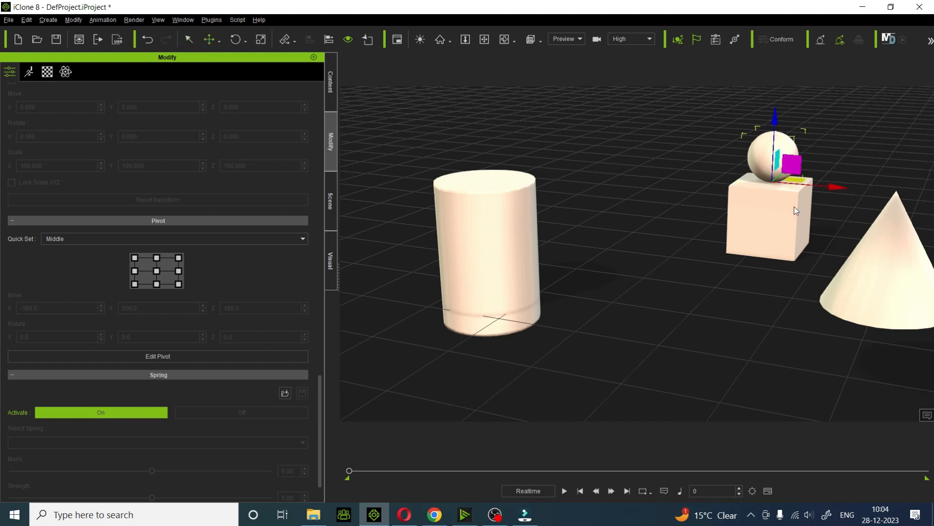
{"action": "left_click", "coordinate": [156, 258]}
- Align the cone to the sphere along X, Y and Z with the Pivot reference point, stacking it on the sphere
{"action": "left_click", "coordinate": [873, 285]}
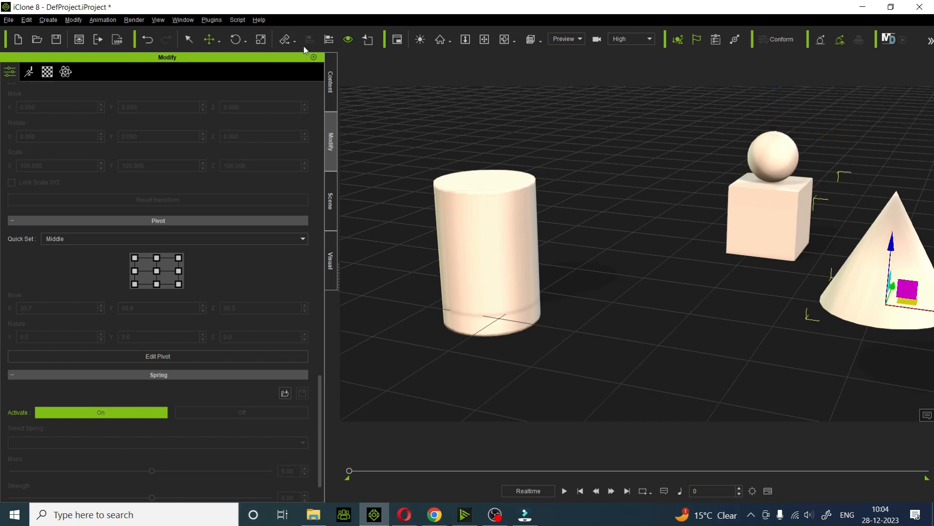
{"action": "left_click", "coordinate": [329, 39]}
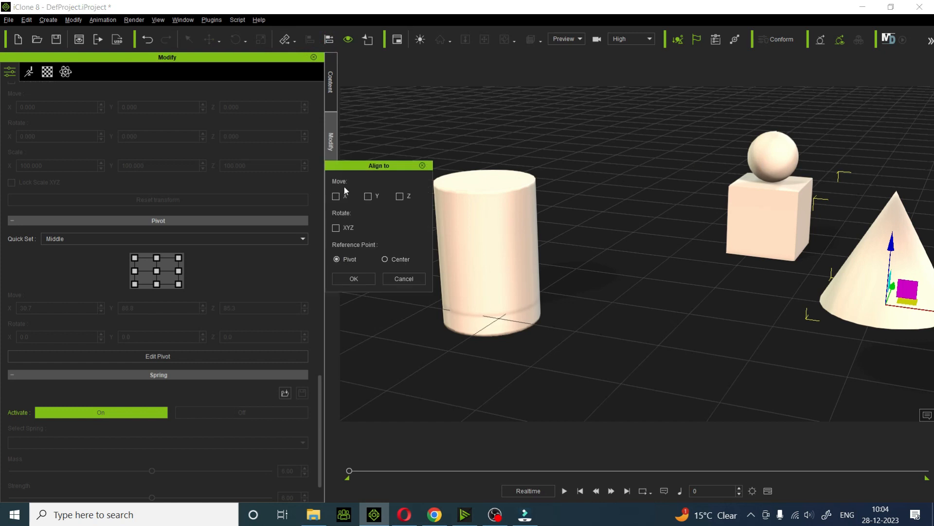
{"action": "left_click", "coordinate": [335, 196]}
{"action": "left_click", "coordinate": [368, 196]}
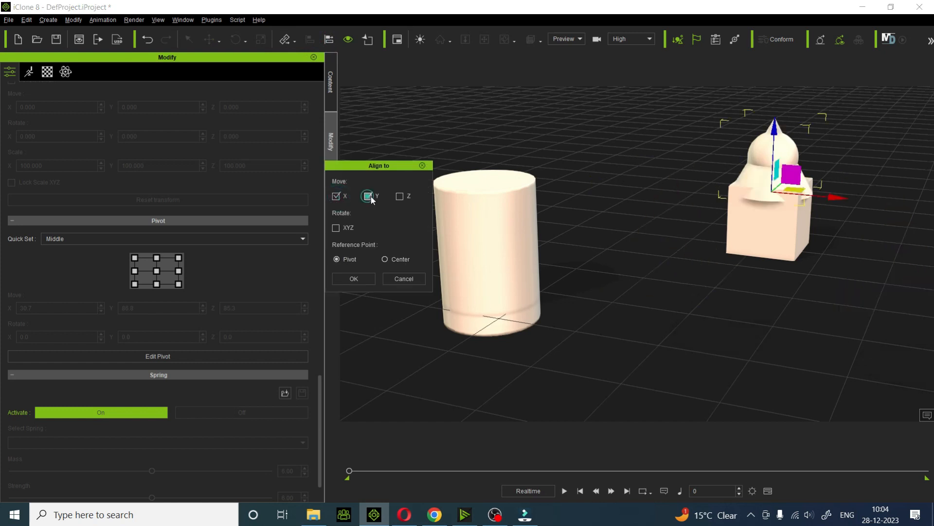
{"action": "left_click", "coordinate": [399, 196]}
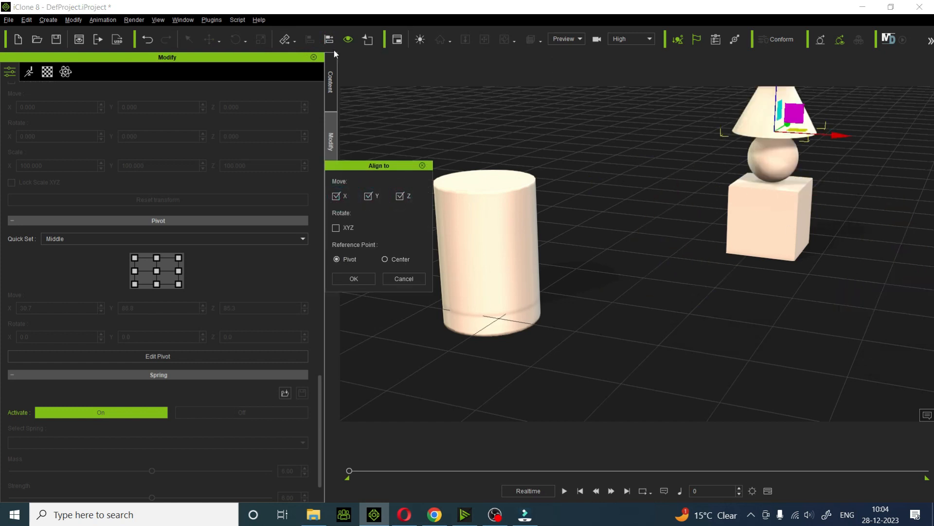
{"action": "left_click", "coordinate": [354, 279]}
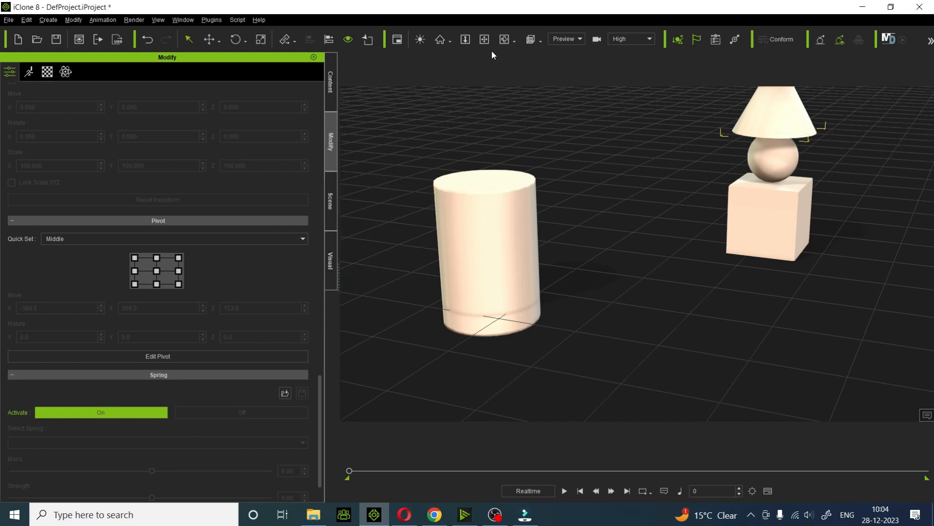
- Place the pivot of the box under the sphere and cone at the middle of its base
{"action": "left_click", "coordinate": [486, 36]}
{"action": "left_click_drag", "start_coordinate": [617, 102], "coordinate": [575, 195]}
{"action": "right_click_drag", "start_coordinate": [667, 308], "coordinate": [751, 285]}
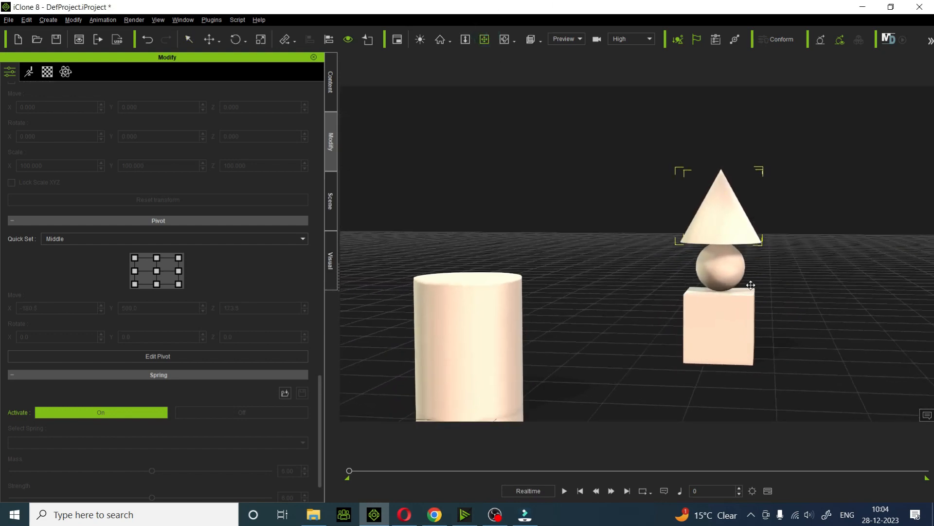
{"action": "scroll", "coordinate": [747, 286], "scroll_direction": "down", "scroll_amount": 3}
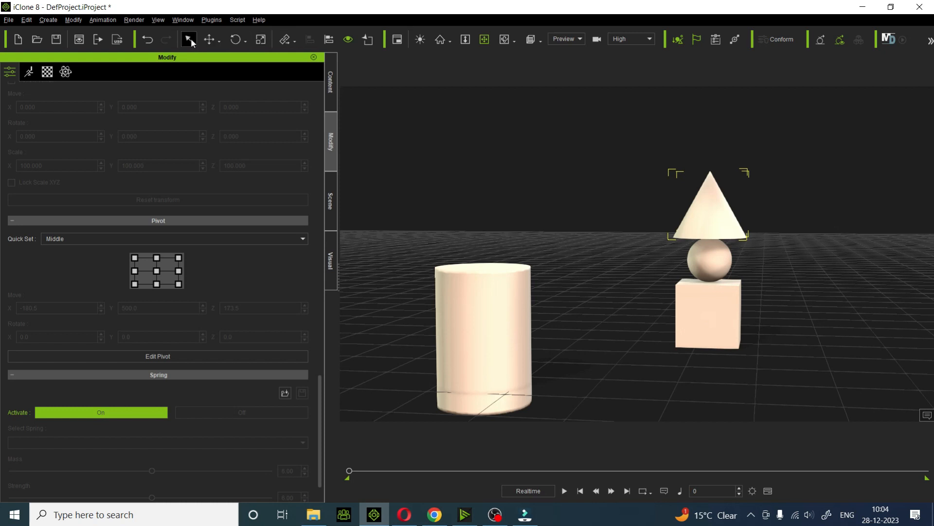
{"action": "left_click", "coordinate": [714, 326]}
{"action": "left_click", "coordinate": [157, 284]}
- Place the cylinder's pivot at its top centre and align it to the box along X, Y and Z with the Pivot reference point
{"action": "left_click", "coordinate": [488, 334]}
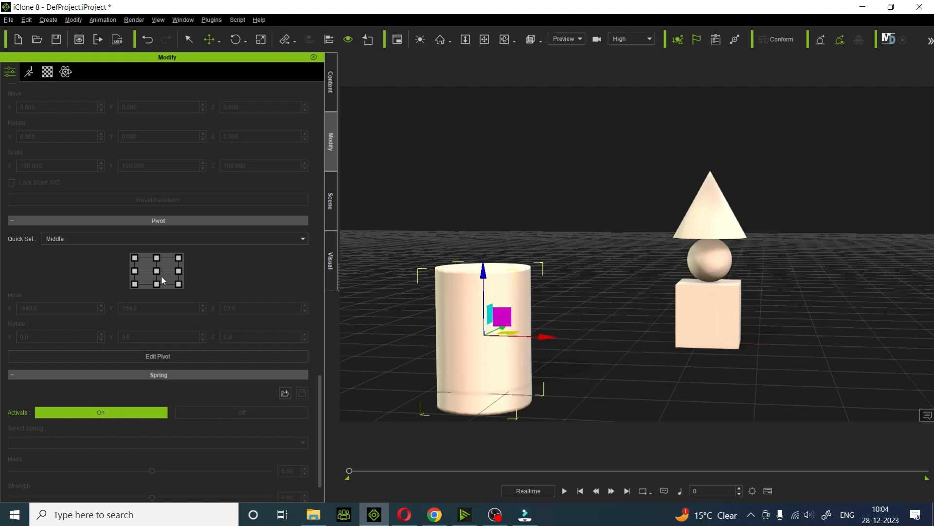
{"action": "left_click", "coordinate": [157, 258]}
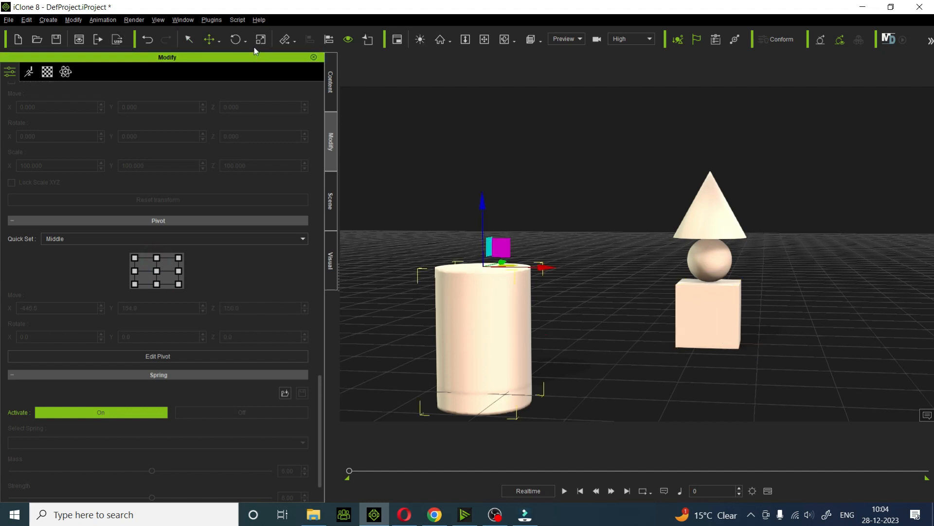
{"action": "left_click", "coordinate": [329, 41]}
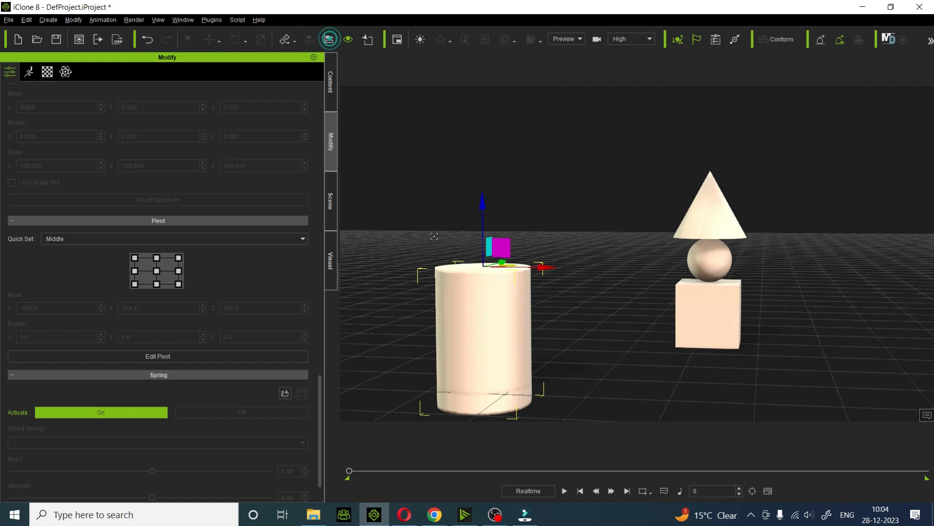
{"action": "left_click", "coordinate": [720, 306]}
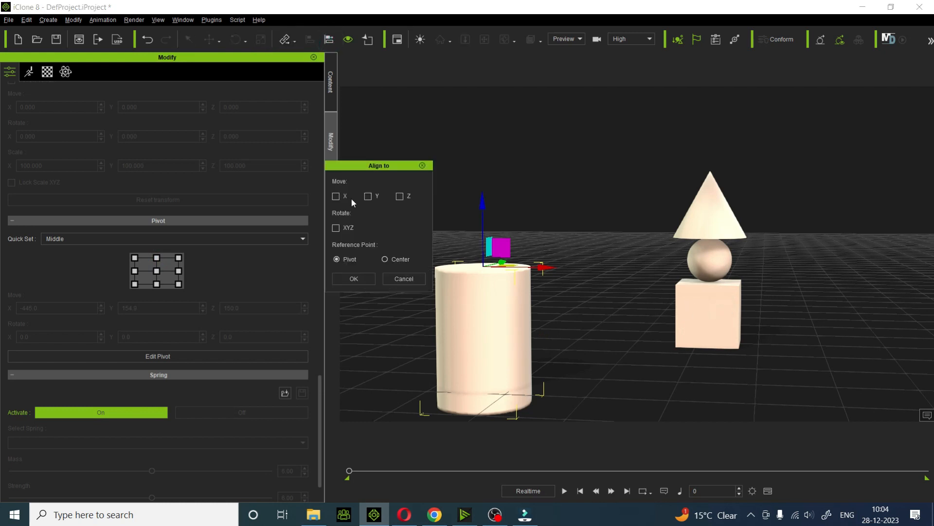
{"action": "left_click", "coordinate": [336, 196]}
{"action": "left_click", "coordinate": [368, 197]}
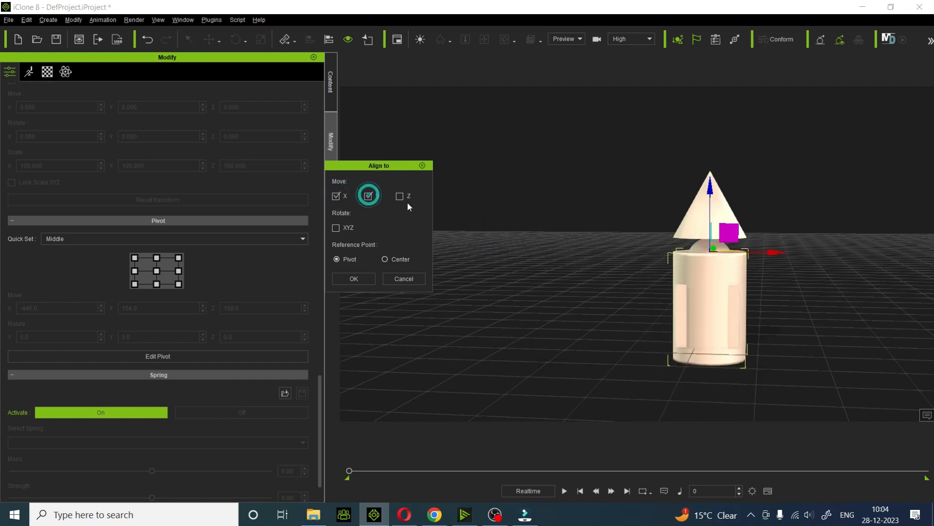
{"action": "left_click", "coordinate": [399, 197]}
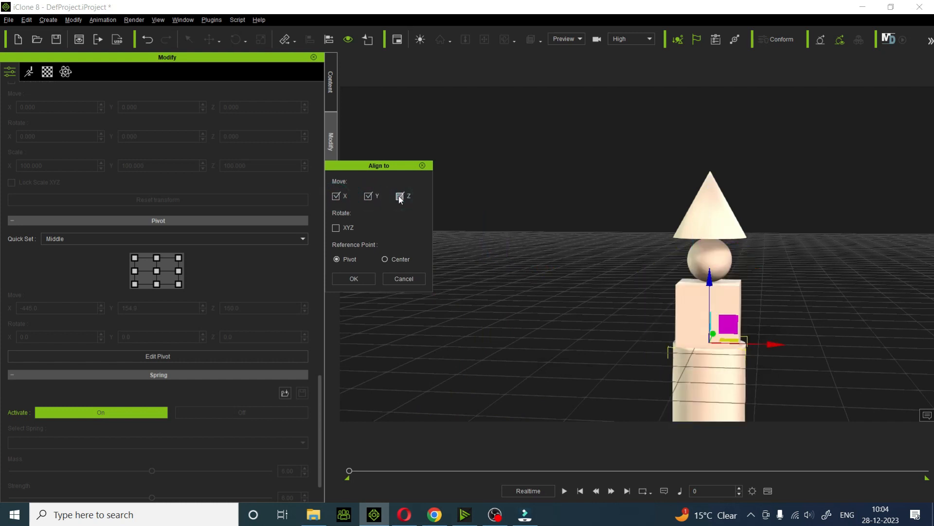
{"action": "left_click", "coordinate": [354, 279]}
- Select the cylinder, box, sphere and cone together and raise the whole stack along Z until the cylinder's base clears the ground grid
{"action": "scroll", "coordinate": [778, 299], "scroll_direction": "down", "scroll_amount": 3}
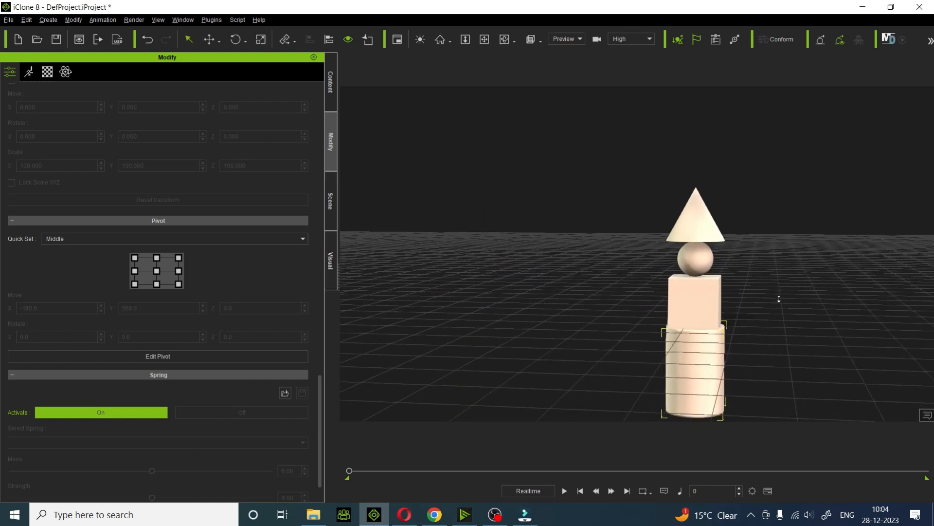
{"action": "left_click_drag", "start_coordinate": [533, 125], "coordinate": [819, 422]}
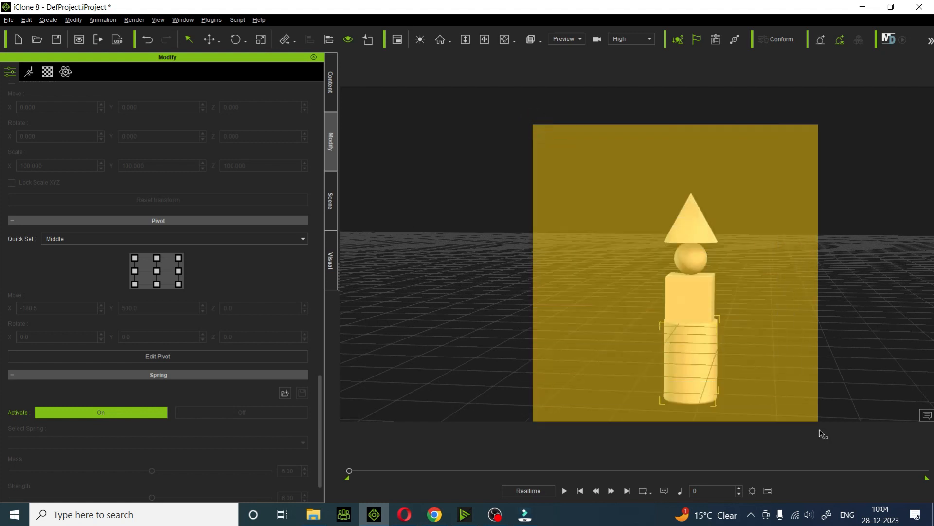
{"action": "left_click", "coordinate": [221, 37]}
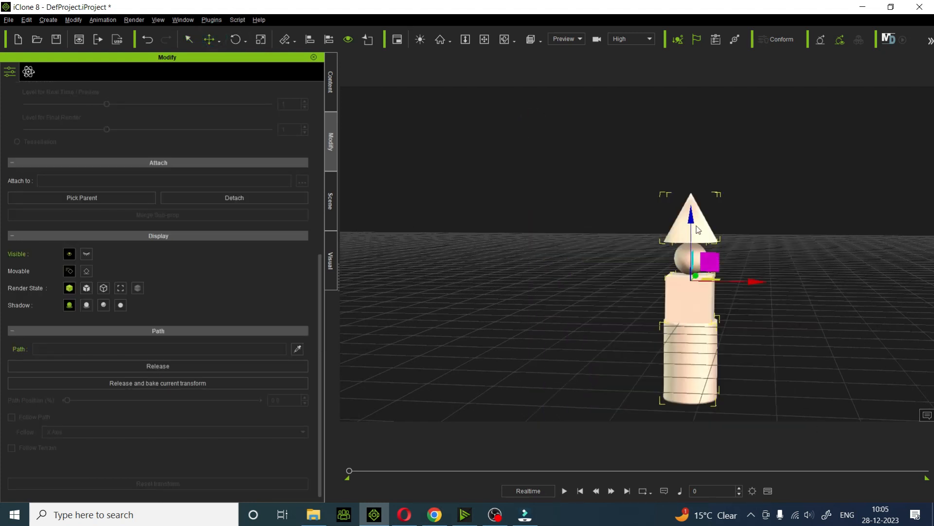
{"action": "left_click_drag", "start_coordinate": [690, 213], "coordinate": [692, 145]}
- Examine up close where the sphere meets the cone's base and the box's top face
{"action": "left_click", "coordinate": [505, 39]}
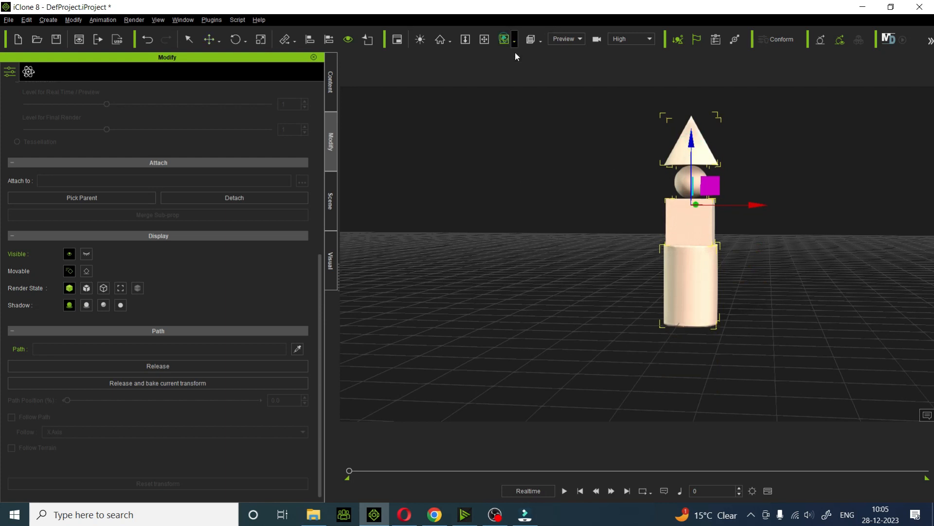
{"action": "left_click_drag", "start_coordinate": [540, 219], "coordinate": [673, 284]}
{"action": "scroll", "coordinate": [699, 273], "scroll_direction": "up", "scroll_amount": 2}
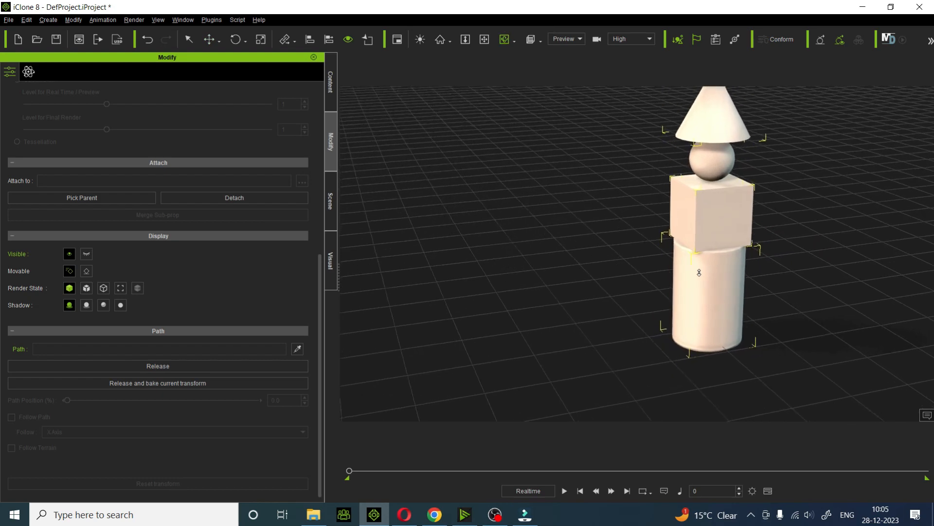
{"action": "left_click", "coordinate": [482, 39]}
{"action": "left_click_drag", "start_coordinate": [716, 192], "coordinate": [640, 239]}
{"action": "scroll", "coordinate": [640, 240], "scroll_direction": "up", "scroll_amount": 5}
{"action": "right_click_drag", "start_coordinate": [551, 209], "coordinate": [532, 228]}
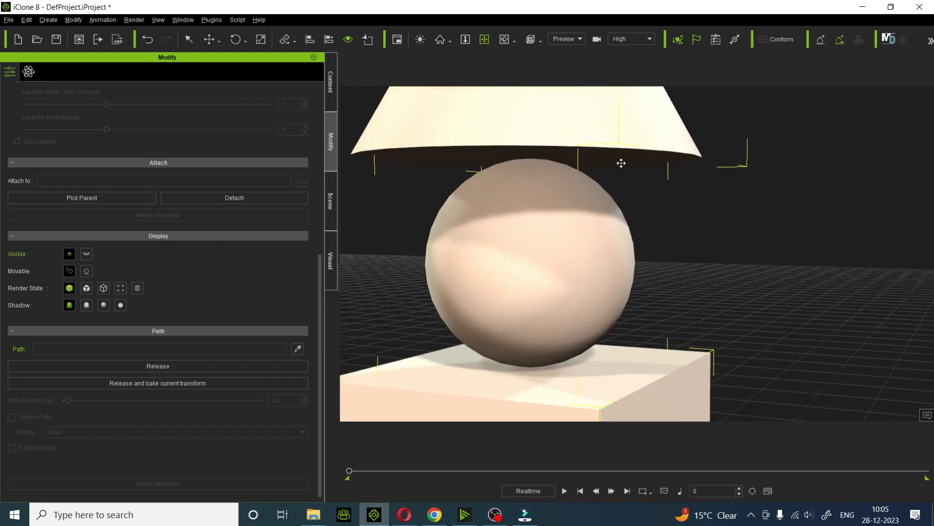
- Examine the full stack of cylinder, box, sphere and cone from the front and from an elevated angle
{"action": "scroll", "coordinate": [625, 217], "scroll_direction": "down", "scroll_amount": 8}
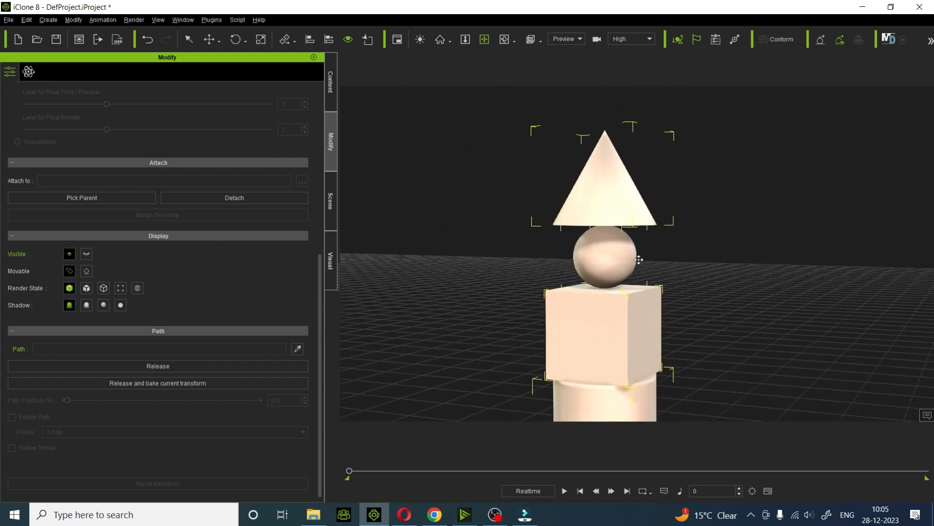
{"action": "right_click_drag", "start_coordinate": [644, 292], "coordinate": [725, 288]}
{"action": "scroll", "coordinate": [704, 294], "scroll_direction": "down", "scroll_amount": 3}
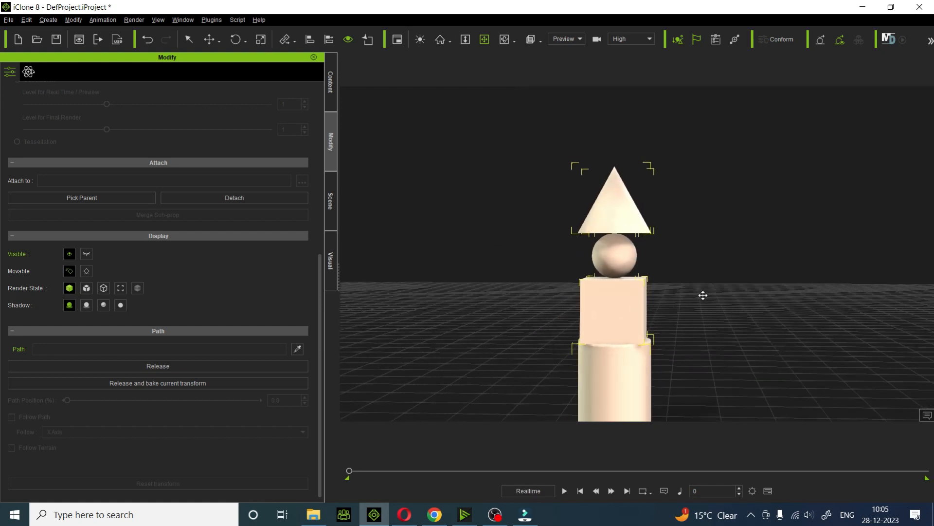
{"action": "left_click_drag", "start_coordinate": [645, 284], "coordinate": [652, 205]}
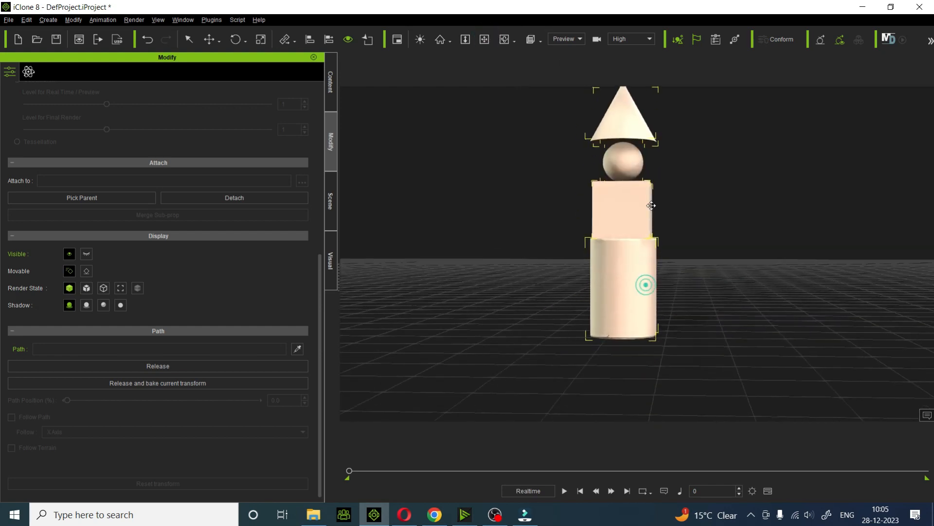
{"action": "scroll", "coordinate": [654, 209], "scroll_direction": "down", "scroll_amount": 1}
{"action": "right_click_drag", "start_coordinate": [707, 226], "coordinate": [630, 265]}
{"action": "left_click_drag", "start_coordinate": [632, 257], "coordinate": [630, 299]}
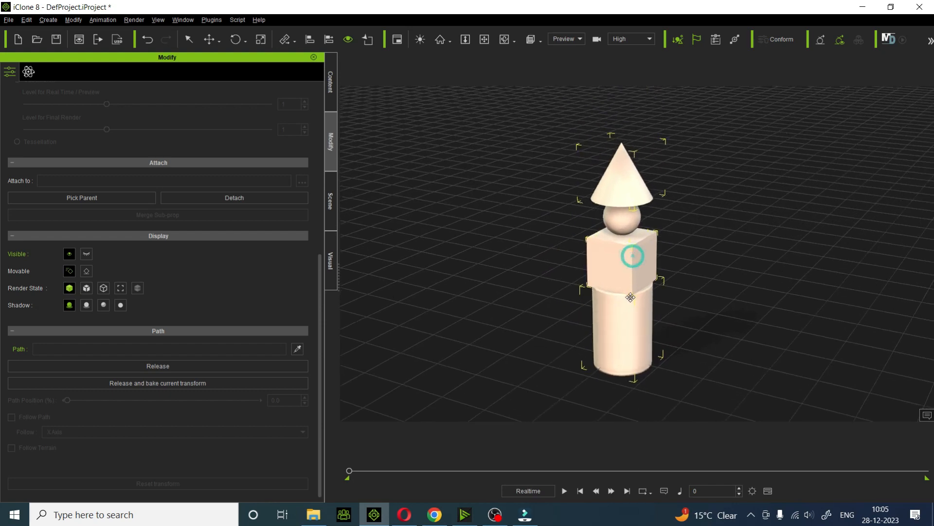
{"action": "scroll", "coordinate": [697, 315], "scroll_direction": "up", "scroll_amount": 3}
{"action": "left_click_drag", "start_coordinate": [705, 326], "coordinate": [702, 312]}
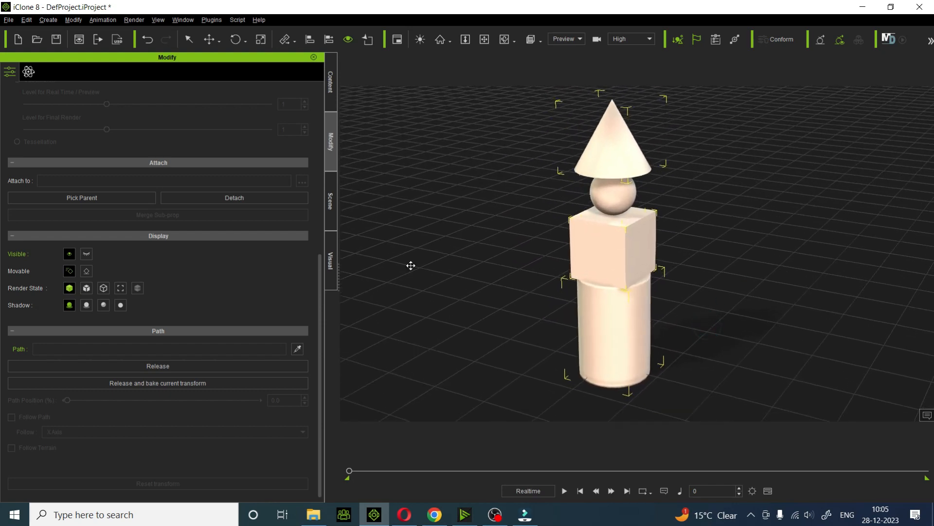